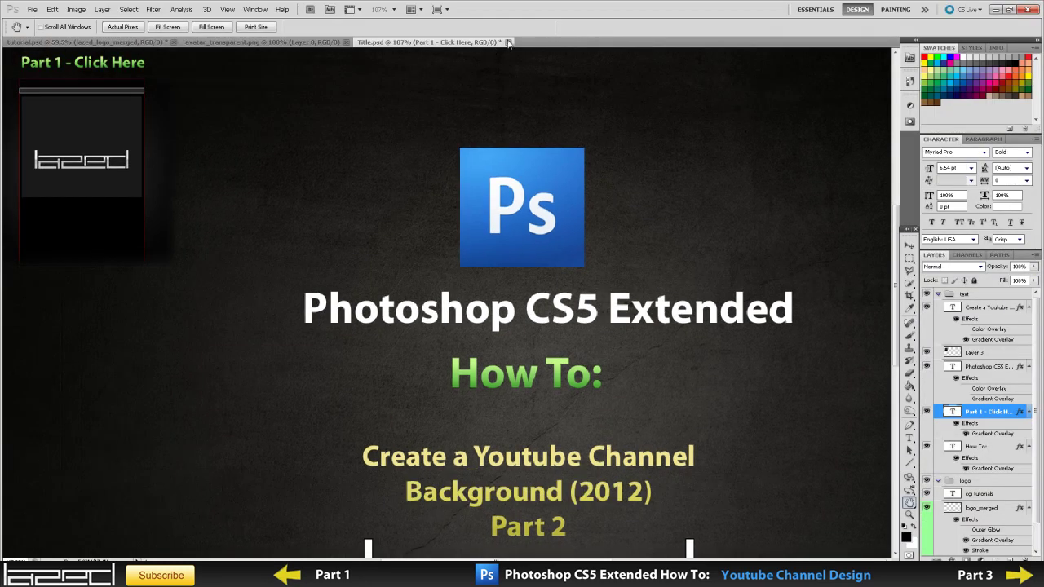
Close the Title.psd document
{"action": "left_click", "coordinate": [508, 43]}
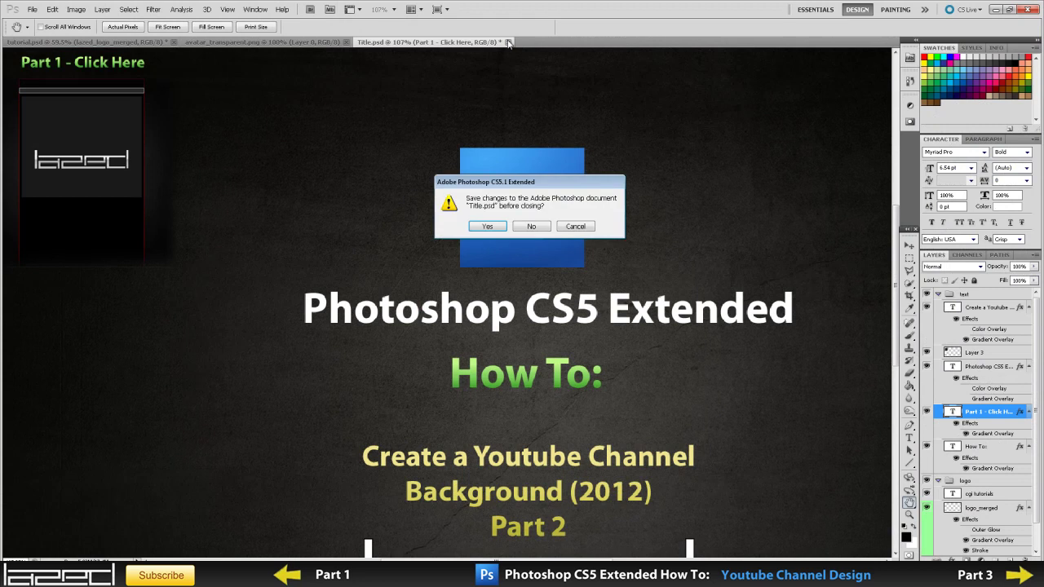
Discard Title.psd's changes and switch to the tutorial.psd document
{"action": "left_click", "coordinate": [531, 226]}
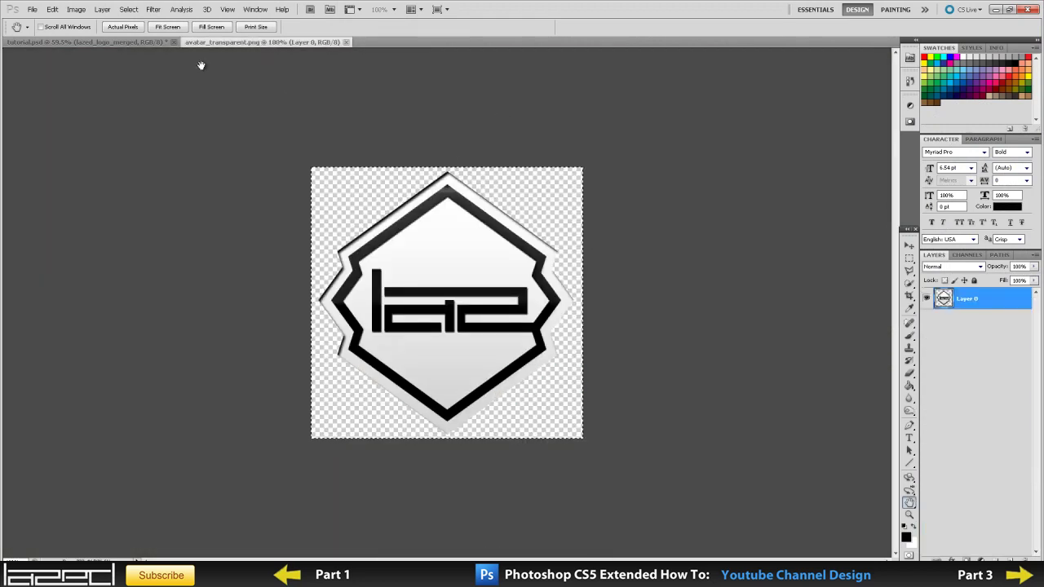
{"action": "key", "text": "ctrl+Tab"}
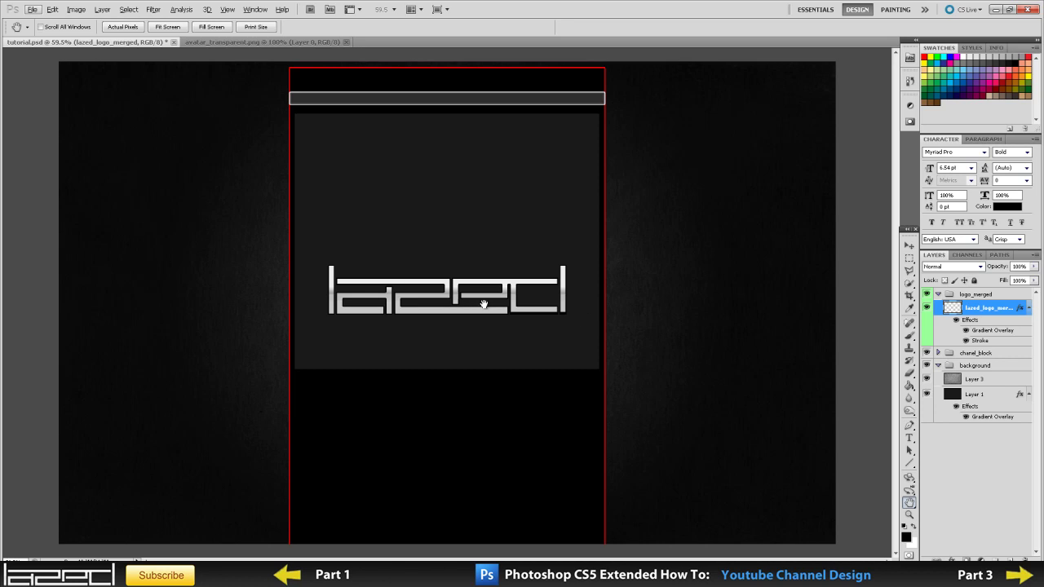
Recolour the logo gradient's first, 49% and 53% stops with light and darker greys
{"action": "double_click", "coordinate": [983, 331]}
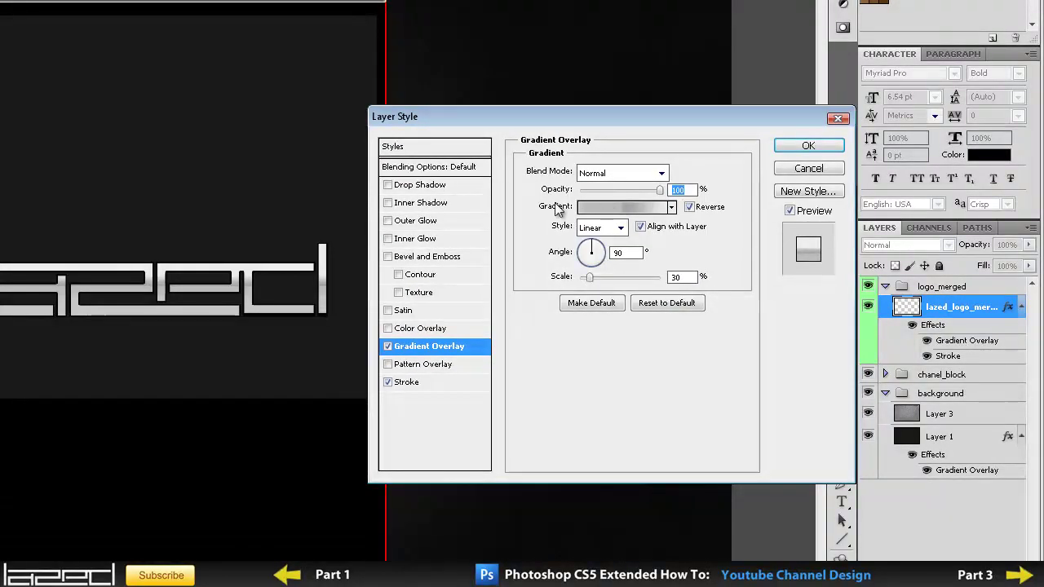
{"action": "left_click", "coordinate": [618, 209]}
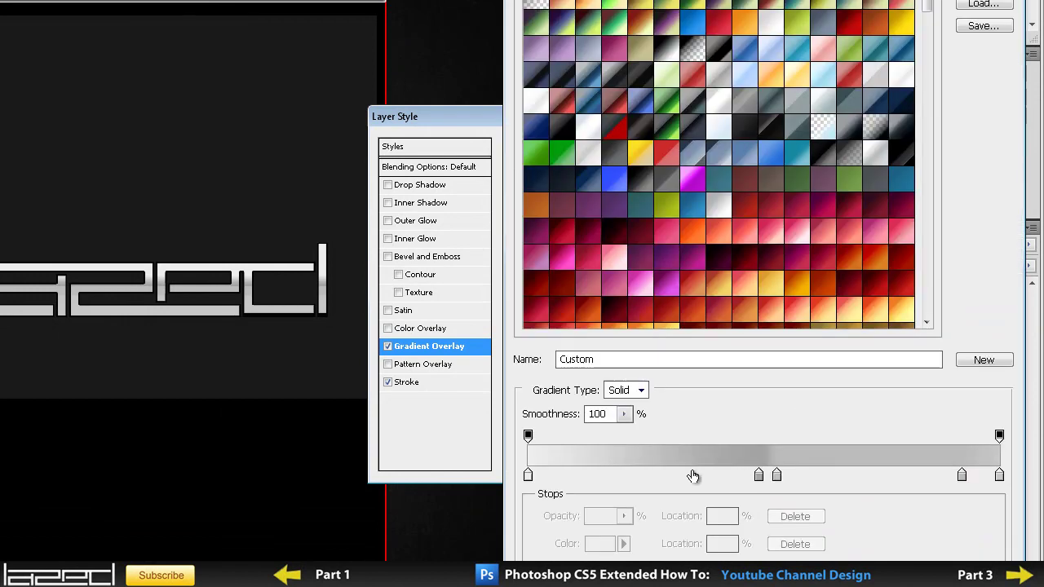
{"action": "left_click", "coordinate": [527, 476]}
{"action": "double_click", "coordinate": [528, 476]}
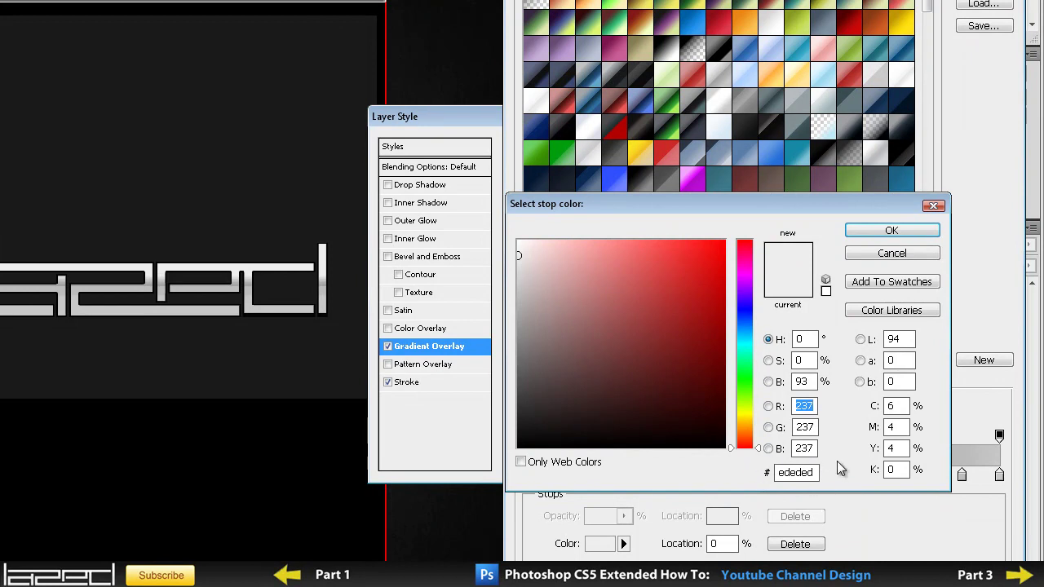
{"action": "left_click", "coordinate": [887, 229]}
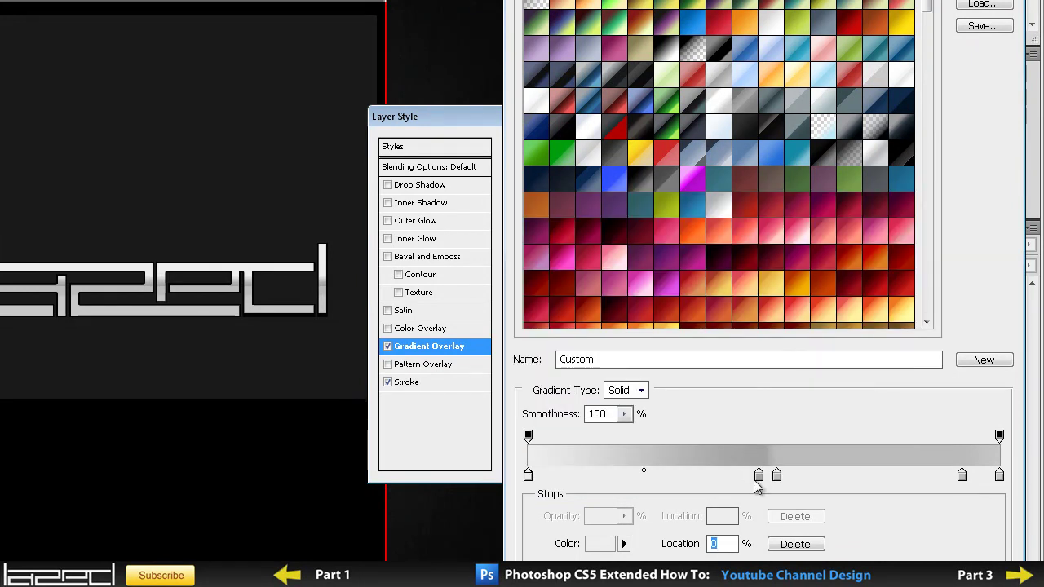
{"action": "double_click", "coordinate": [759, 477]}
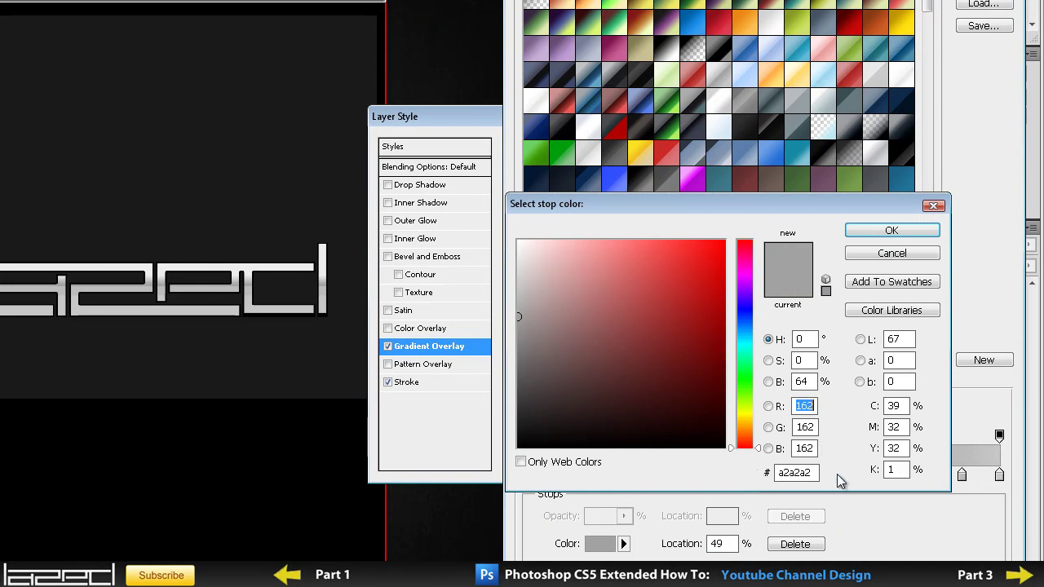
{"action": "left_click", "coordinate": [872, 229]}
{"action": "left_click", "coordinate": [777, 474]}
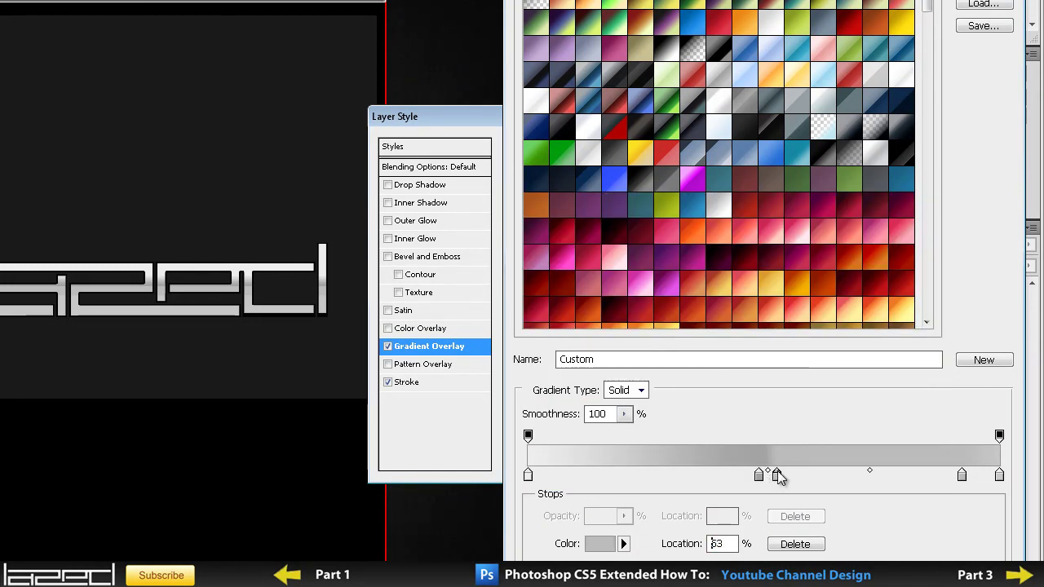
{"action": "double_click", "coordinate": [776, 474]}
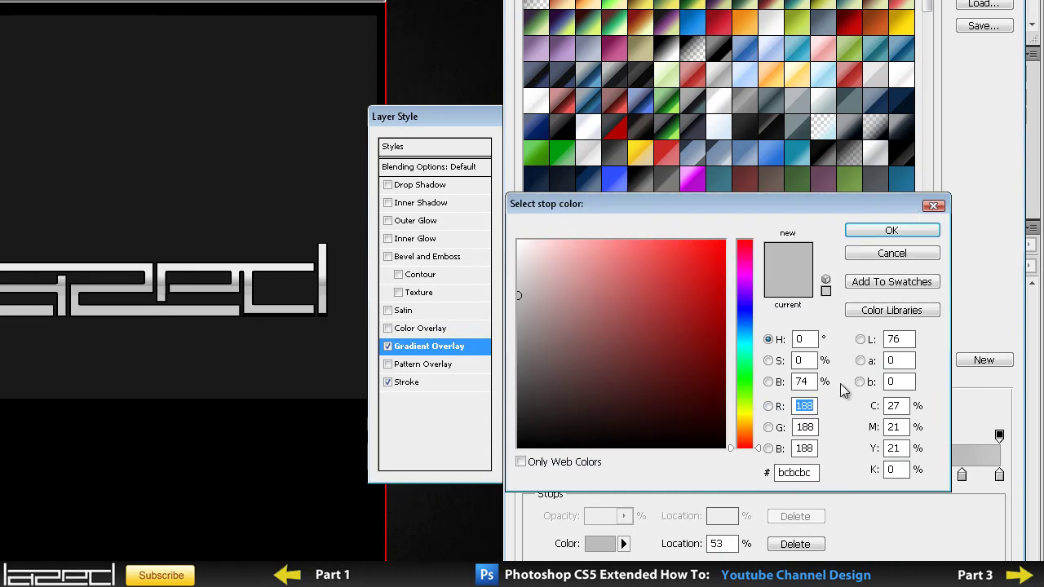
{"action": "left_click", "coordinate": [865, 233]}
Add a grey stop at 92%, recolour the rightmost stop, and accept the gradient
{"action": "left_click", "coordinate": [958, 476]}
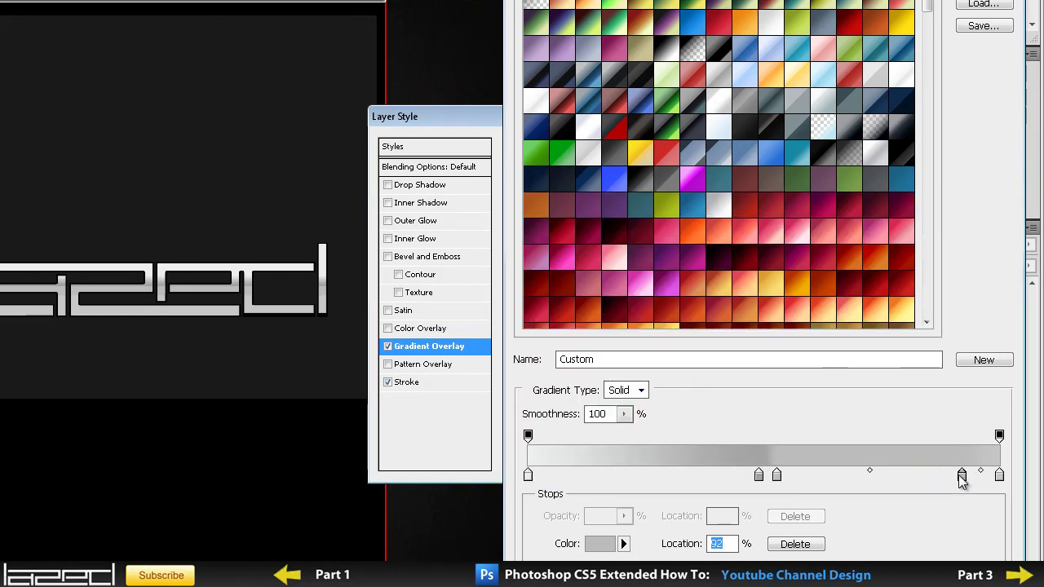
{"action": "left_click", "coordinate": [957, 475]}
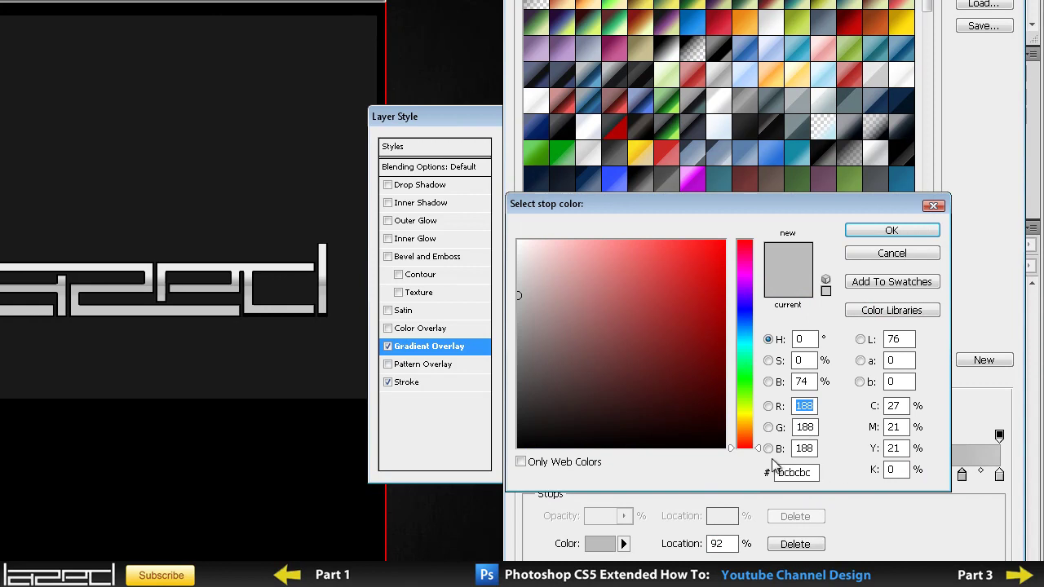
{"action": "left_click", "coordinate": [892, 232]}
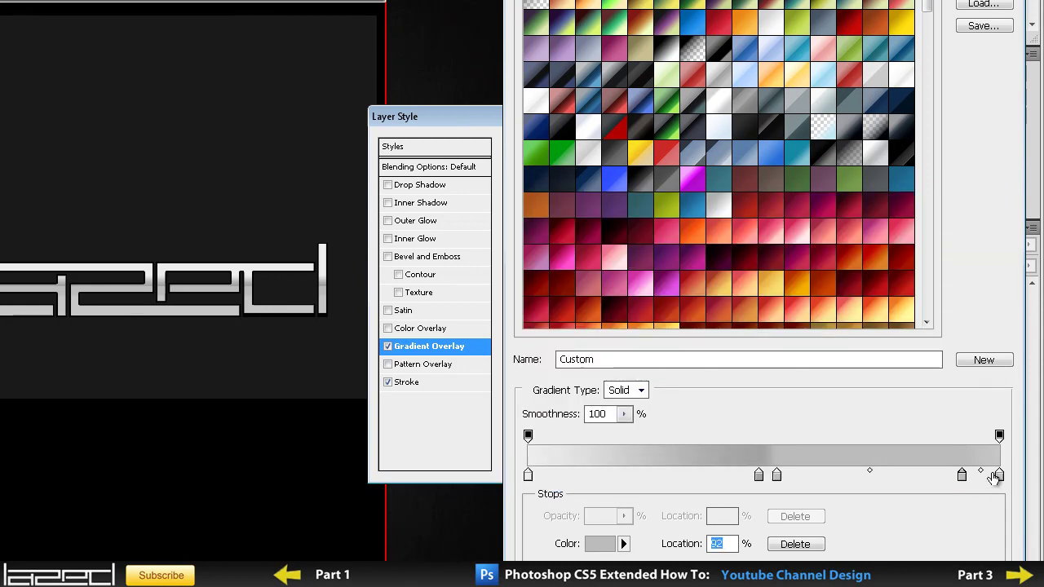
{"action": "double_click", "coordinate": [999, 475]}
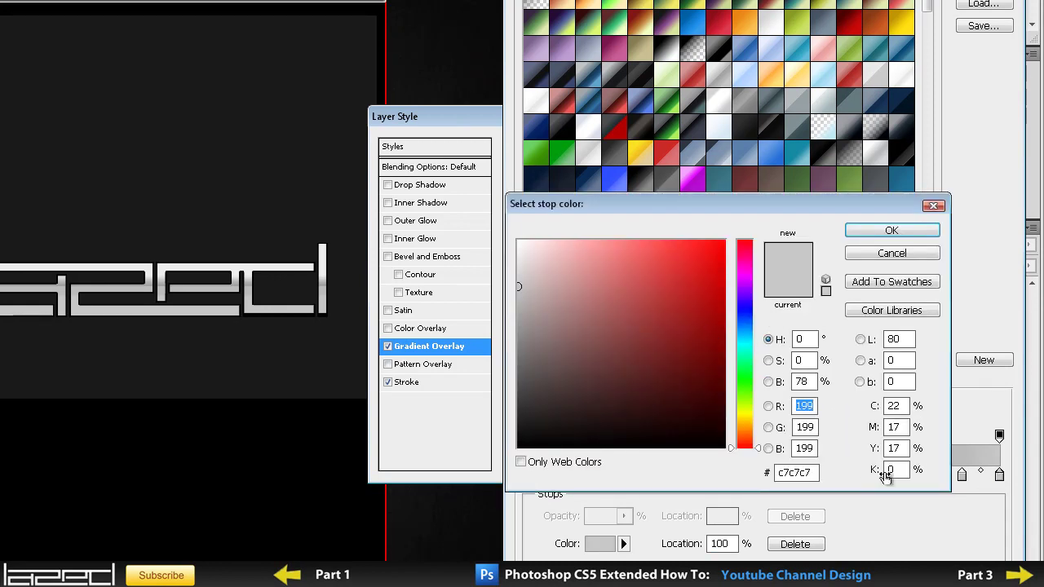
{"action": "left_click", "coordinate": [871, 235]}
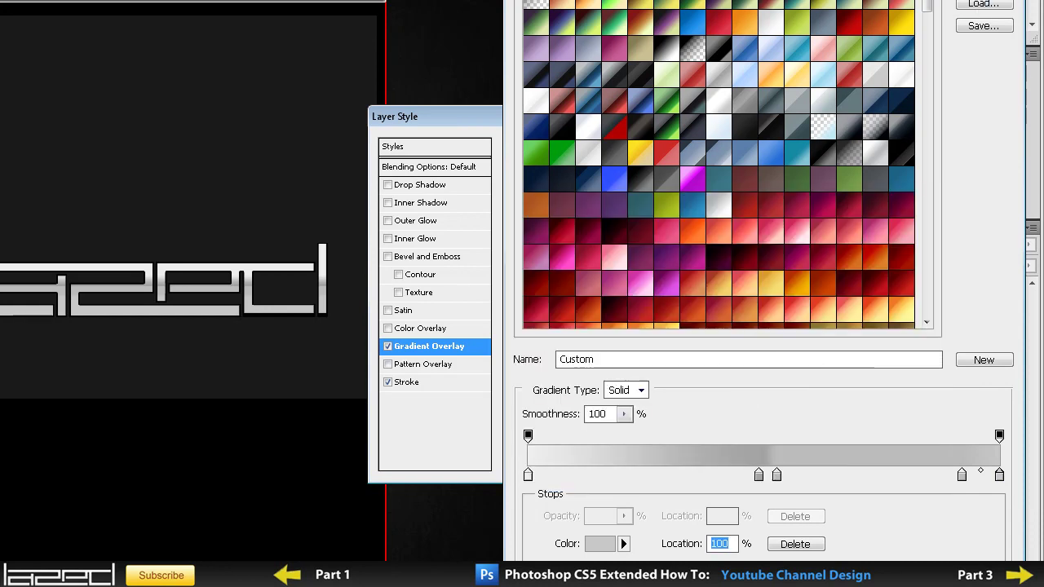
{"action": "key", "text": "Return"}
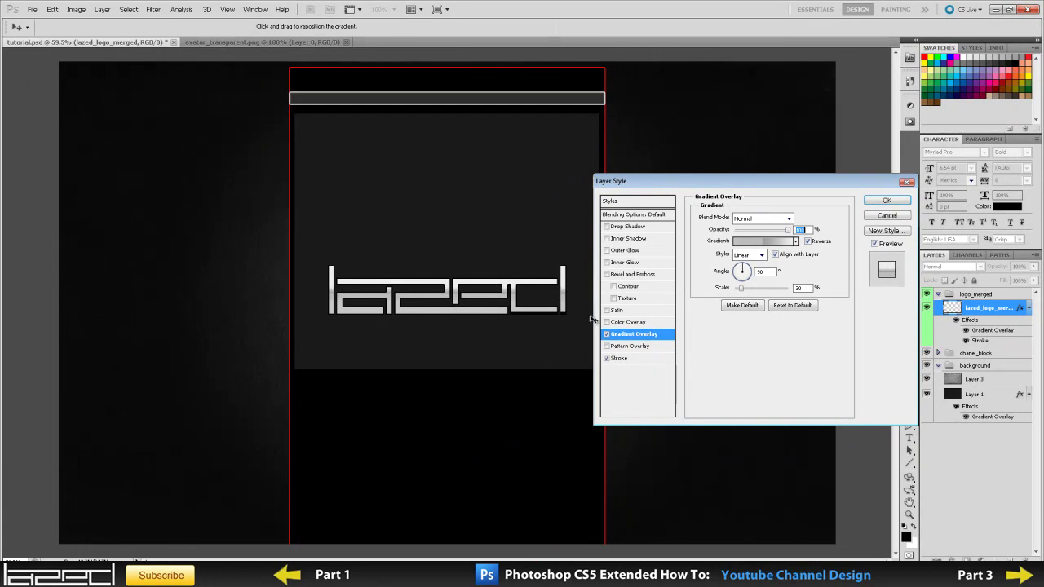
Apply the style, rotate the logo_merged group -90°, and move it into the left margin
{"action": "left_click", "coordinate": [888, 201]}
{"action": "left_click", "coordinate": [977, 294]}
{"action": "key", "text": "ctrl+t"}
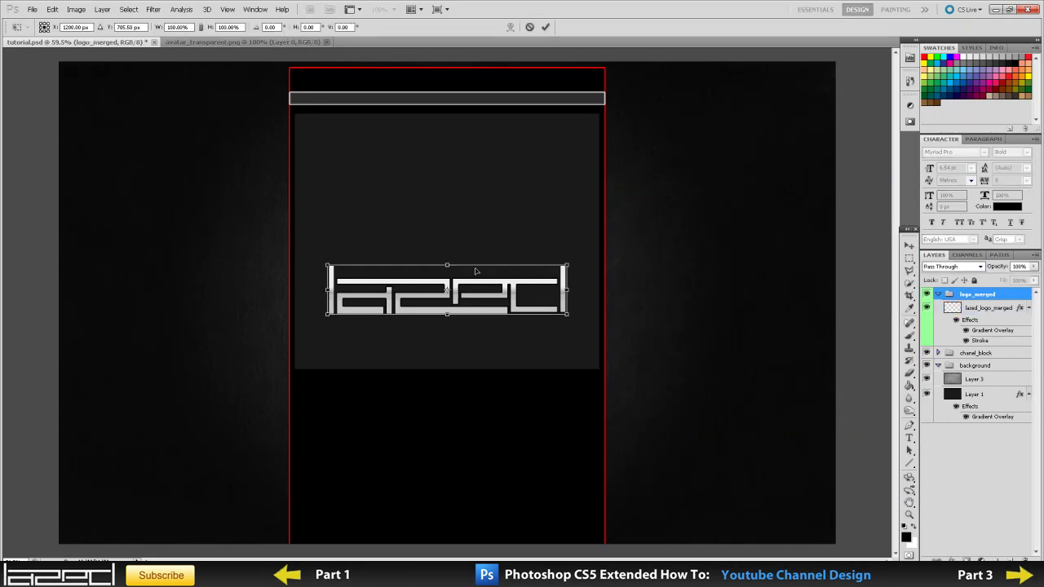
{"action": "left_click_drag", "start_coordinate": [516, 219], "coordinate": [356, 204]}
{"action": "key", "text": "Return"}
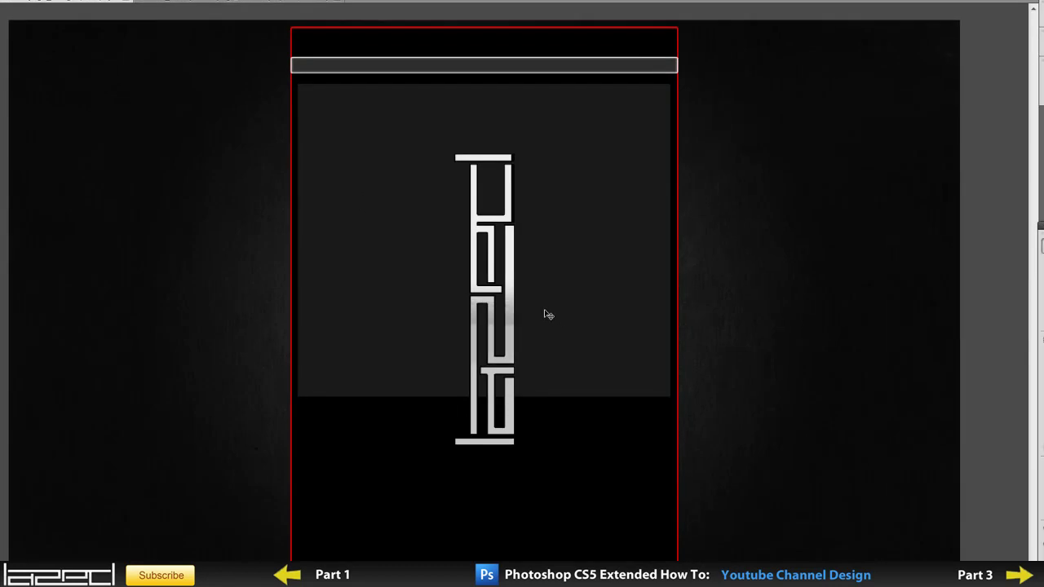
{"action": "left_click_drag", "start_coordinate": [477, 300], "coordinate": [261, 237]}
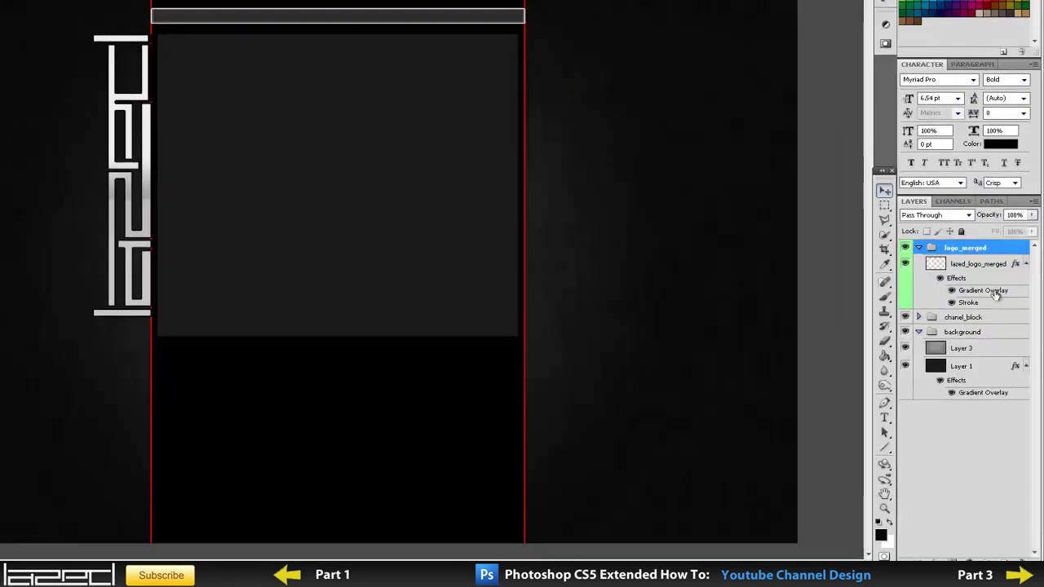
Set the logo's gradient overlay angle to 0 and turn off Reverse
{"action": "double_click", "coordinate": [983, 292]}
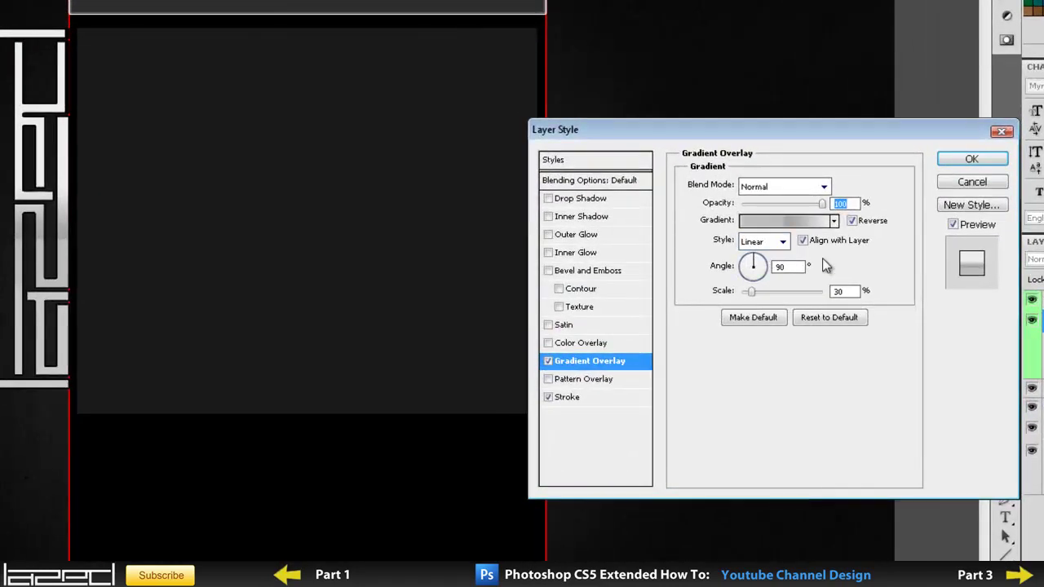
{"action": "double_click", "coordinate": [785, 267]}
{"action": "type", "text": "0"}
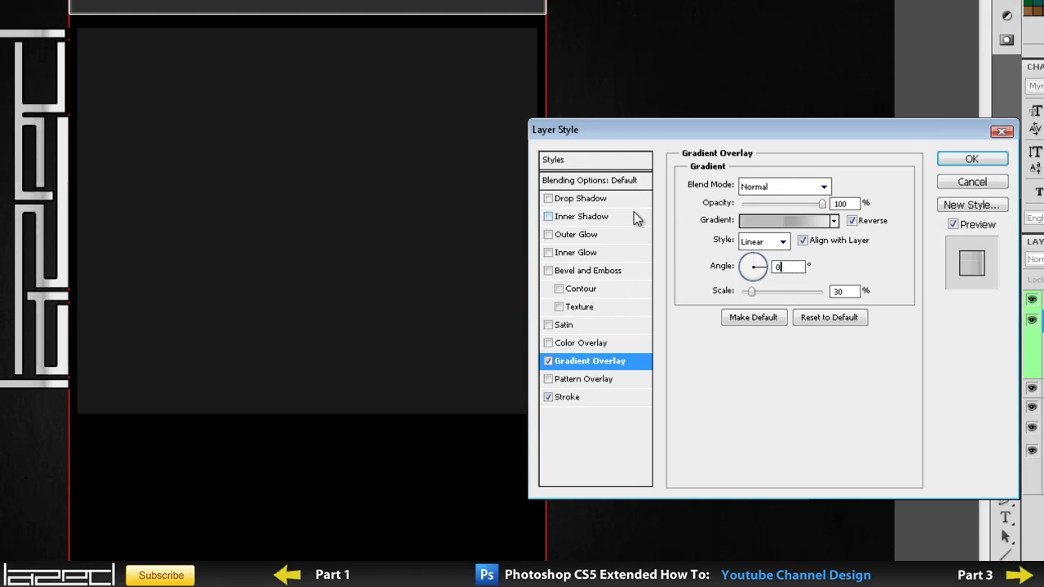
{"action": "left_click", "coordinate": [855, 224]}
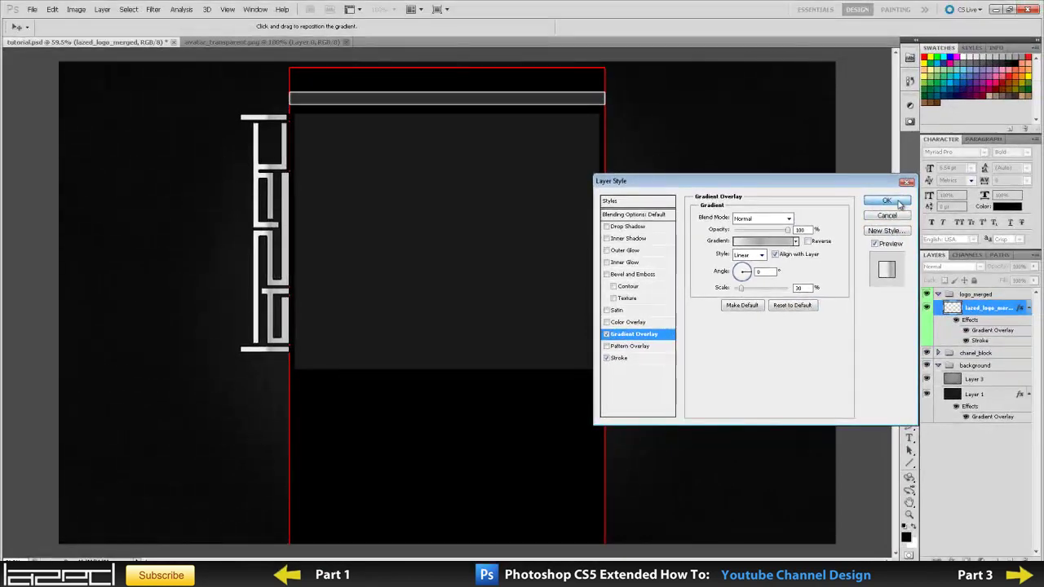
{"action": "left_click", "coordinate": [948, 170]}
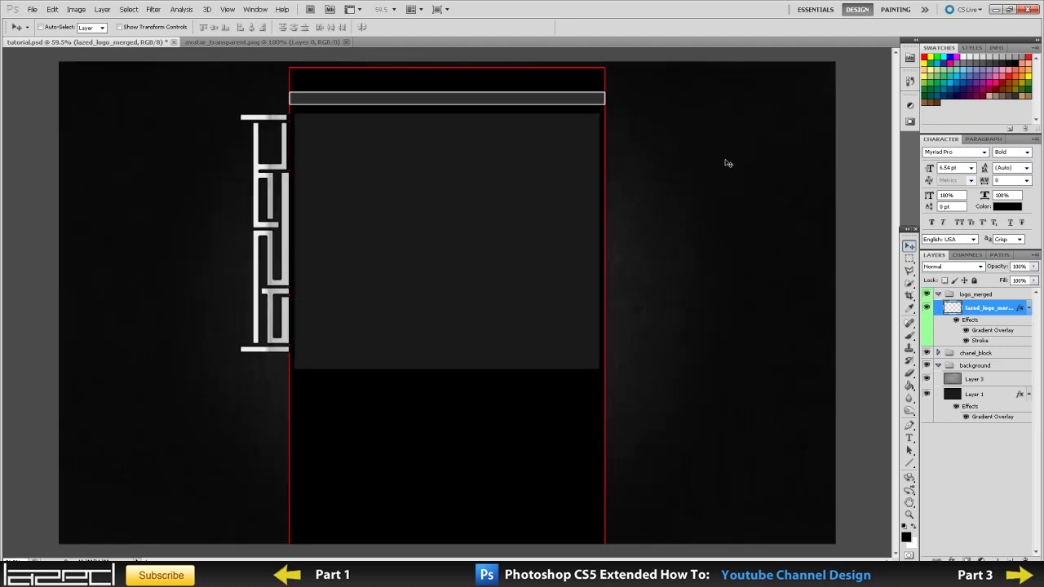
In Layer 1's gradient overlay, set the left gradient stop to dark brown #321c0f
{"action": "scroll", "coordinate": [562, 314], "scroll_direction": "down", "scroll_amount": 1}
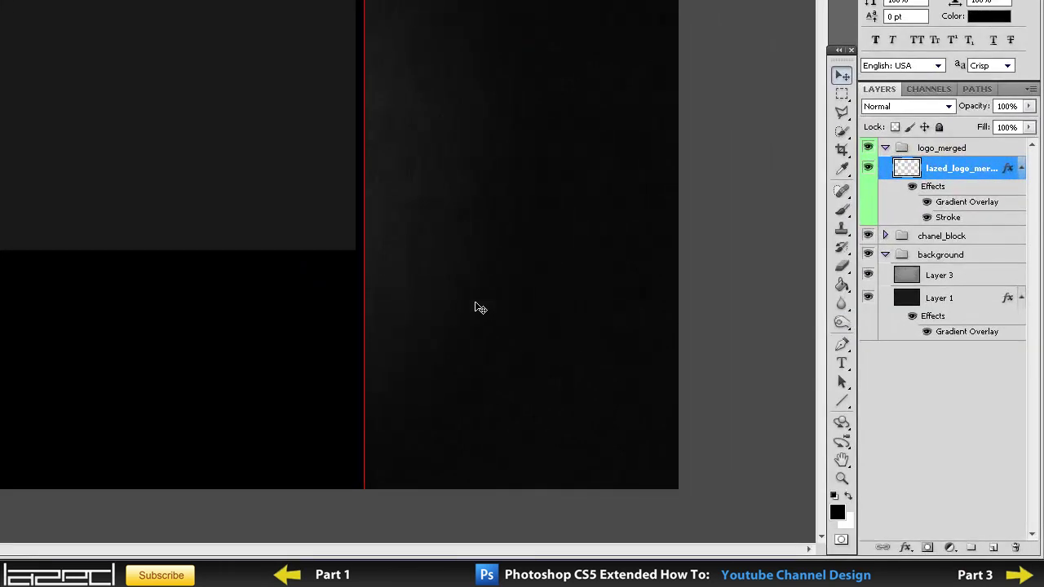
{"action": "left_click", "coordinate": [982, 302]}
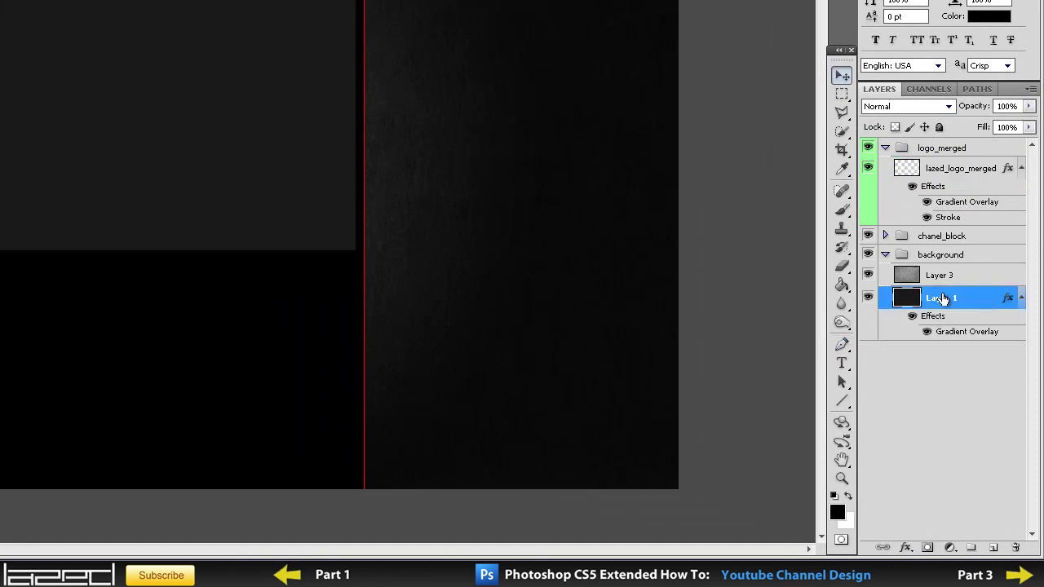
{"action": "double_click", "coordinate": [945, 316]}
{"action": "left_click", "coordinate": [444, 207]}
{"action": "left_click", "coordinate": [657, 70]}
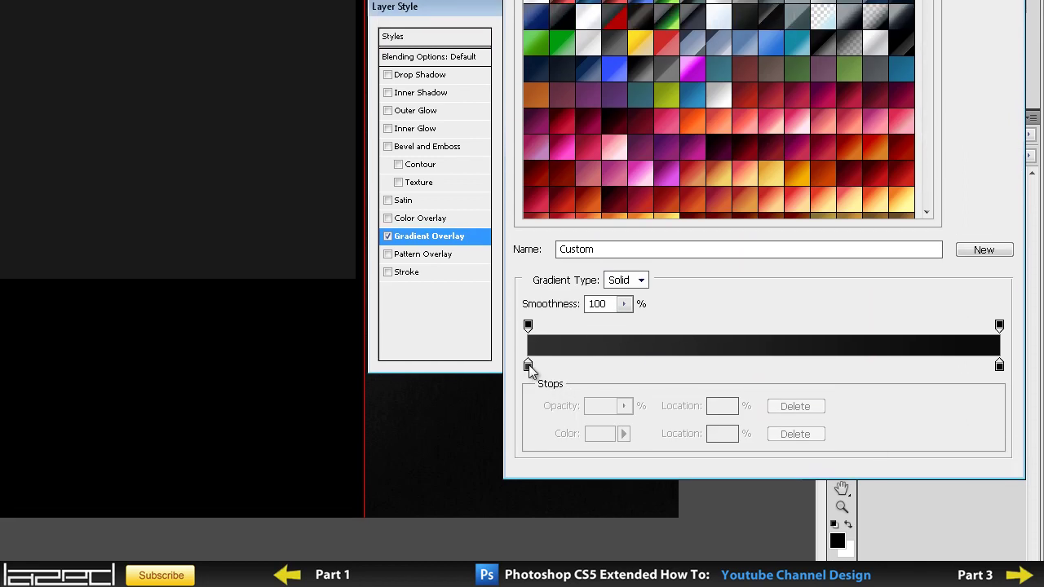
{"action": "double_click", "coordinate": [528, 336]}
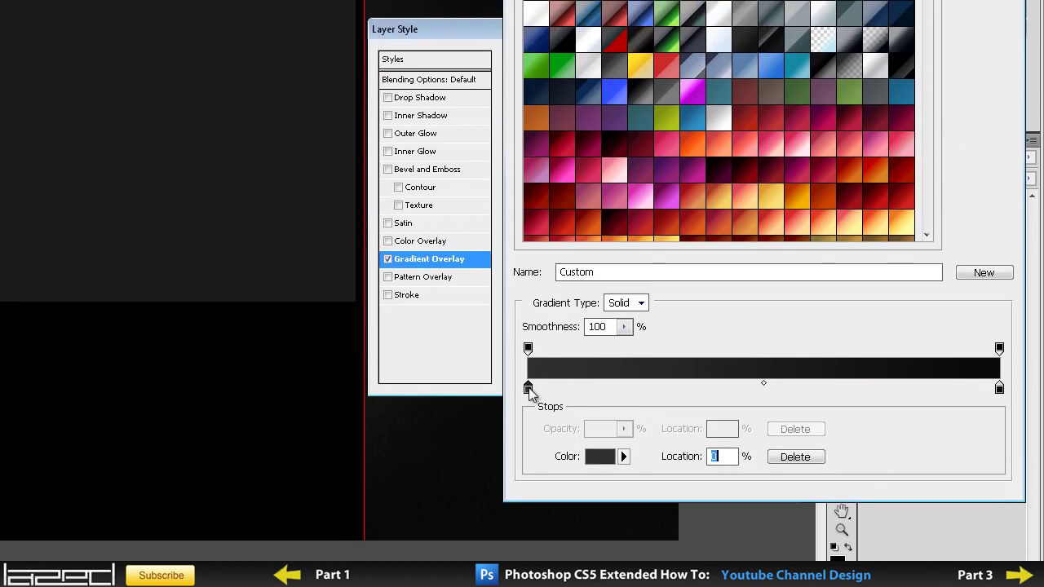
{"action": "double_click", "coordinate": [812, 385]}
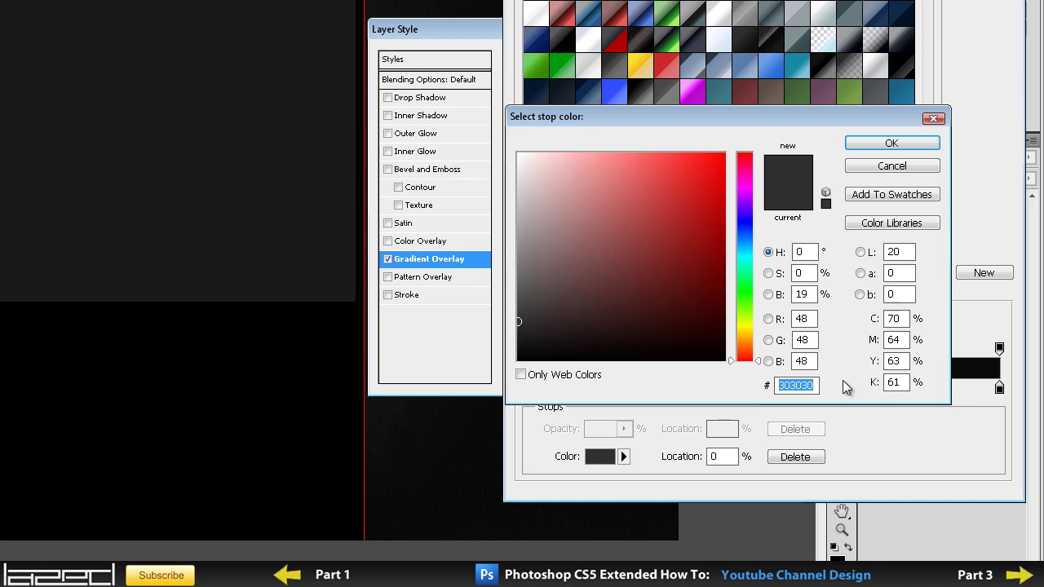
{"action": "type", "text": "321"}
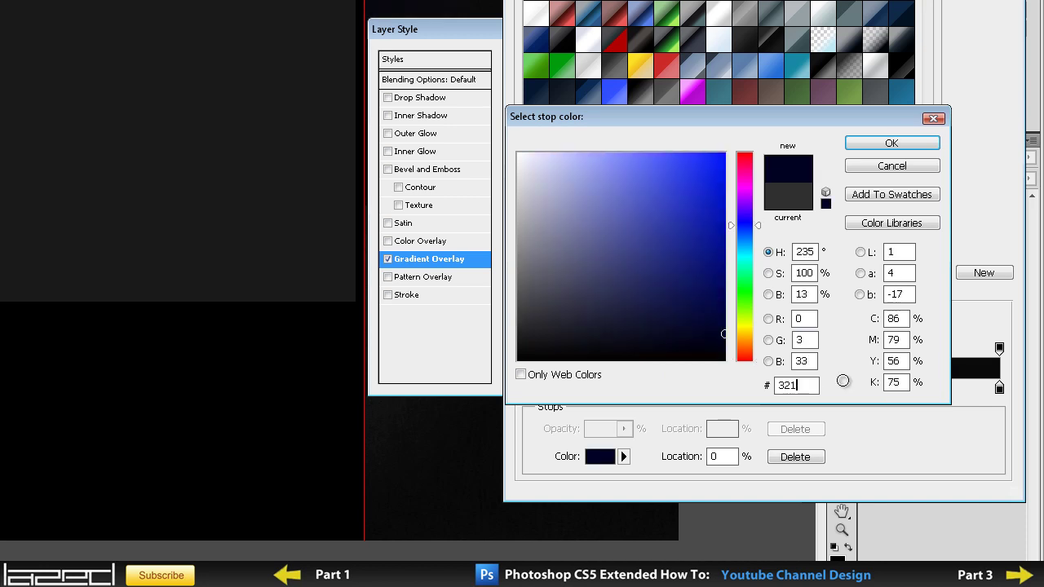
{"action": "type", "text": "c0f"}
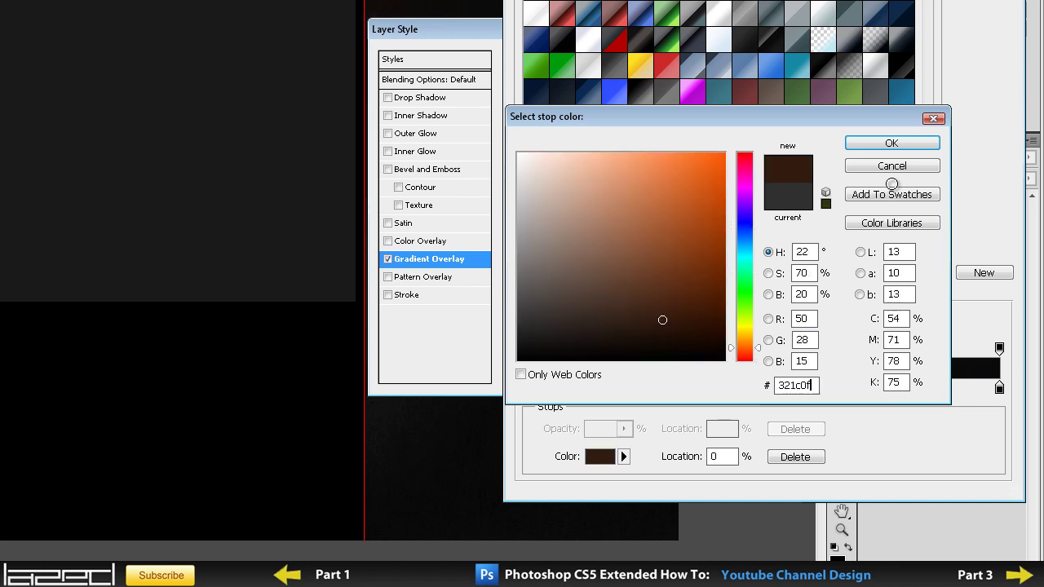
{"action": "left_click", "coordinate": [891, 143]}
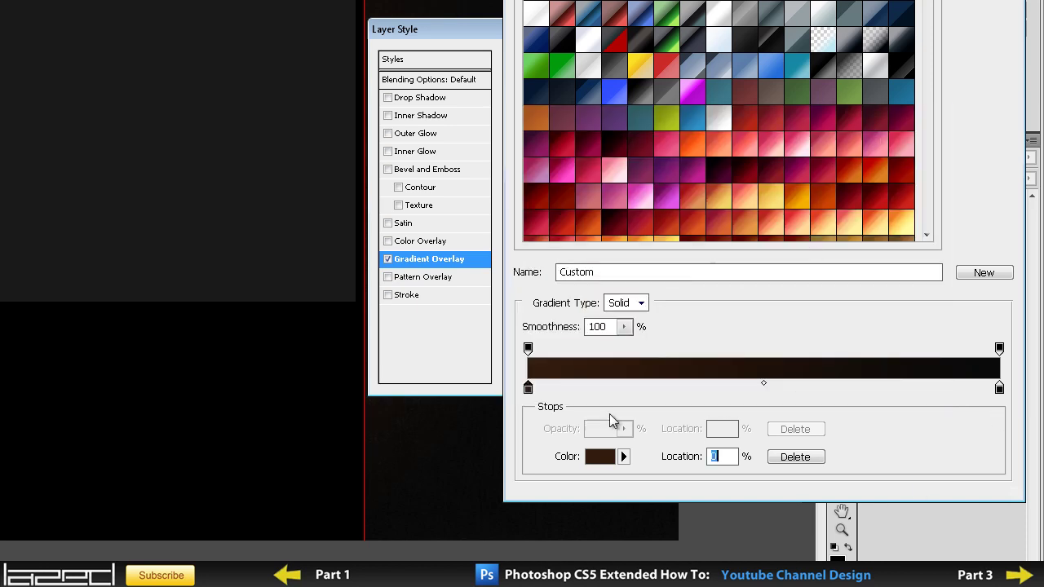
Set the right stop to near-black #090503 and scale the overlay to 130%
{"action": "double_click", "coordinate": [998, 387]}
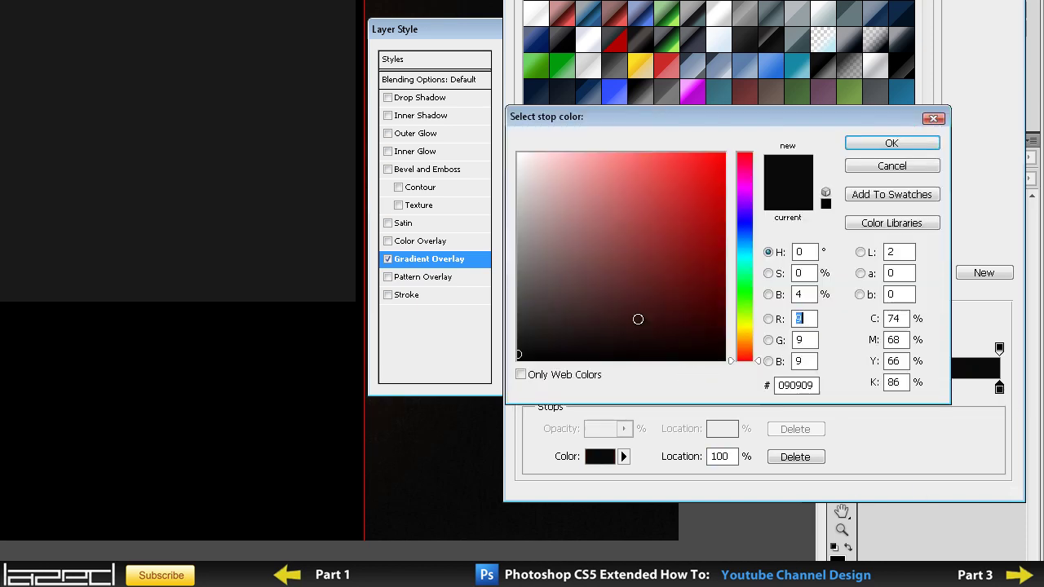
{"action": "key", "text": "Tab"}
{"action": "key", "text": "Tab"}
{"action": "key", "text": "Tab"}
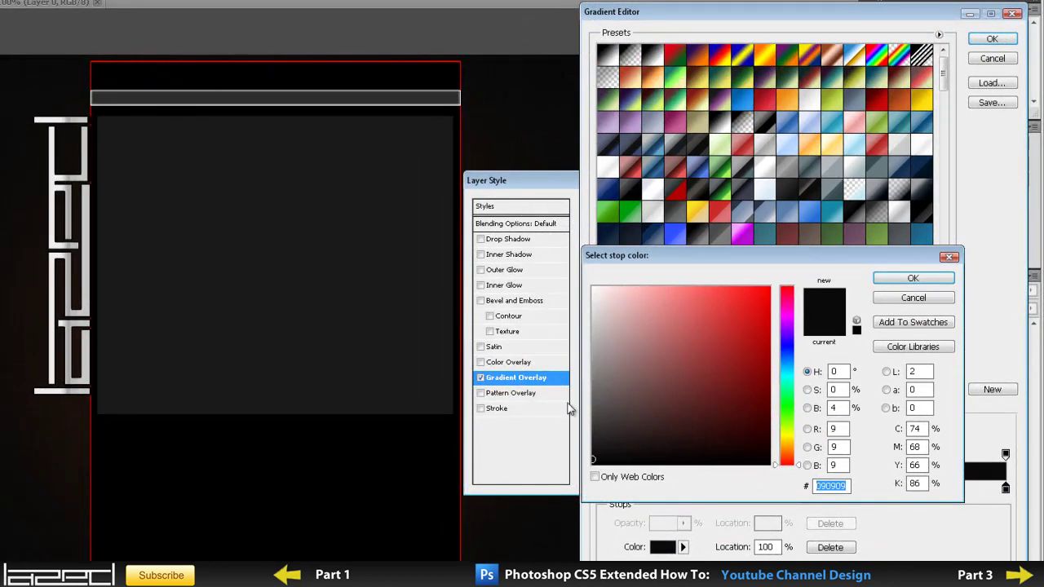
{"action": "type", "text": "090"}
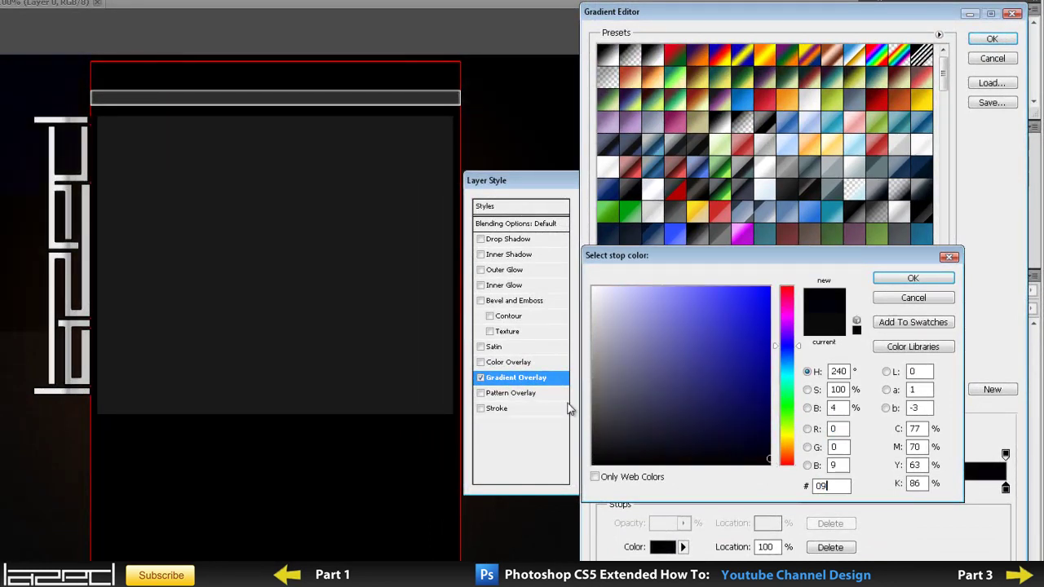
{"action": "type", "text": "503"}
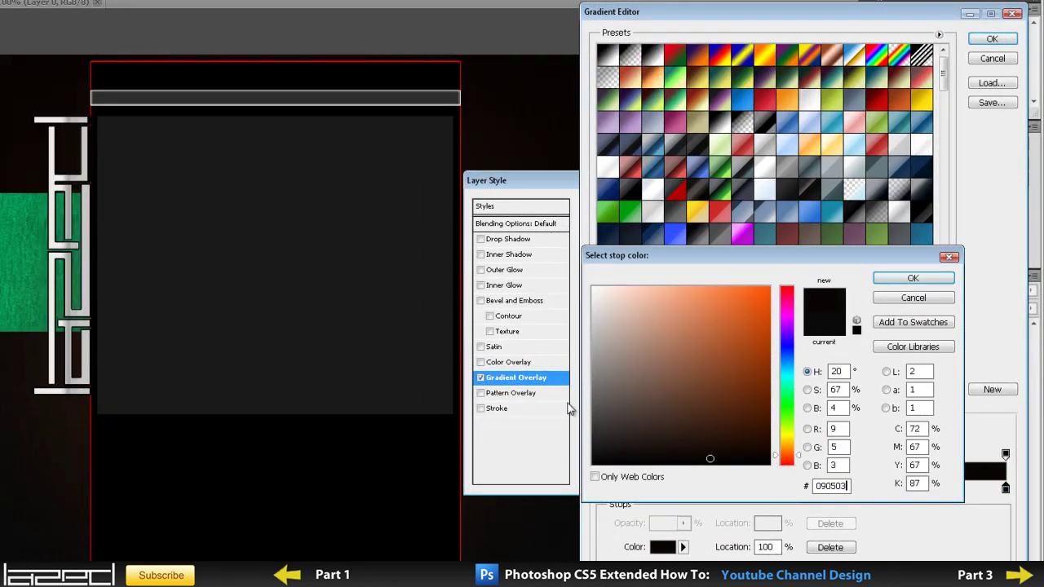
{"action": "left_click", "coordinate": [912, 278]}
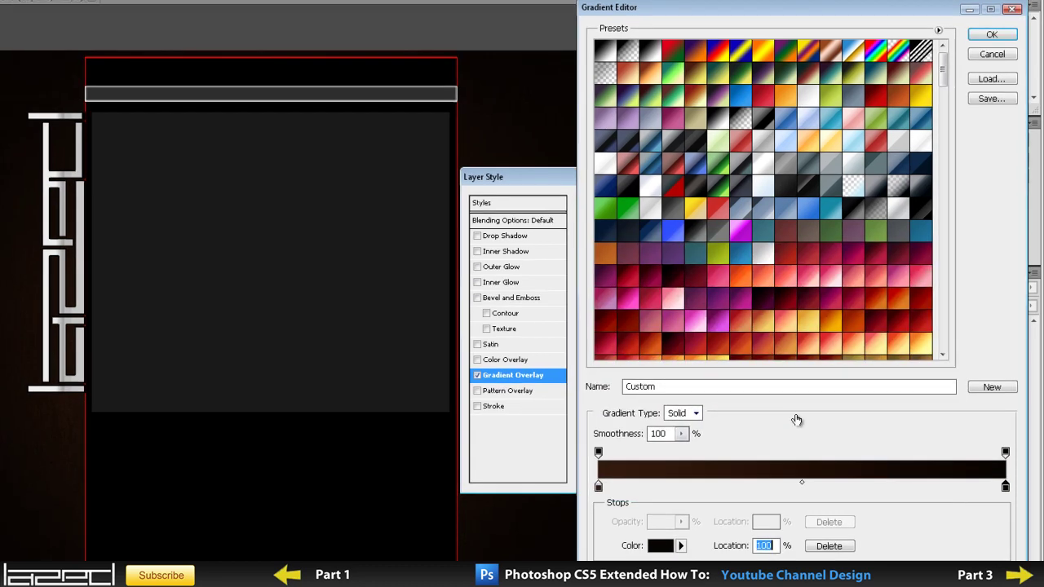
{"action": "key", "text": "Return"}
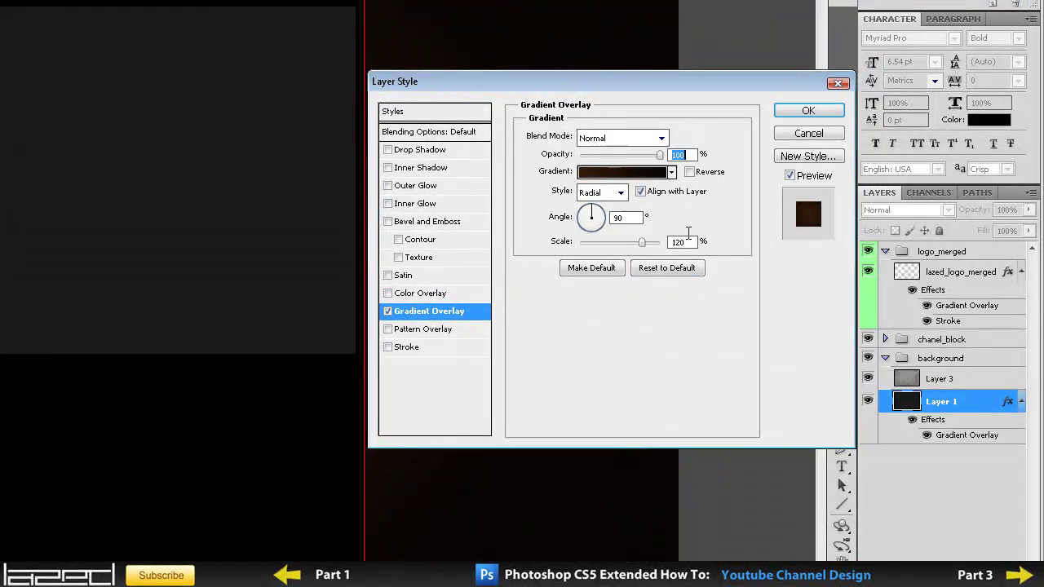
{"action": "double_click", "coordinate": [685, 242]}
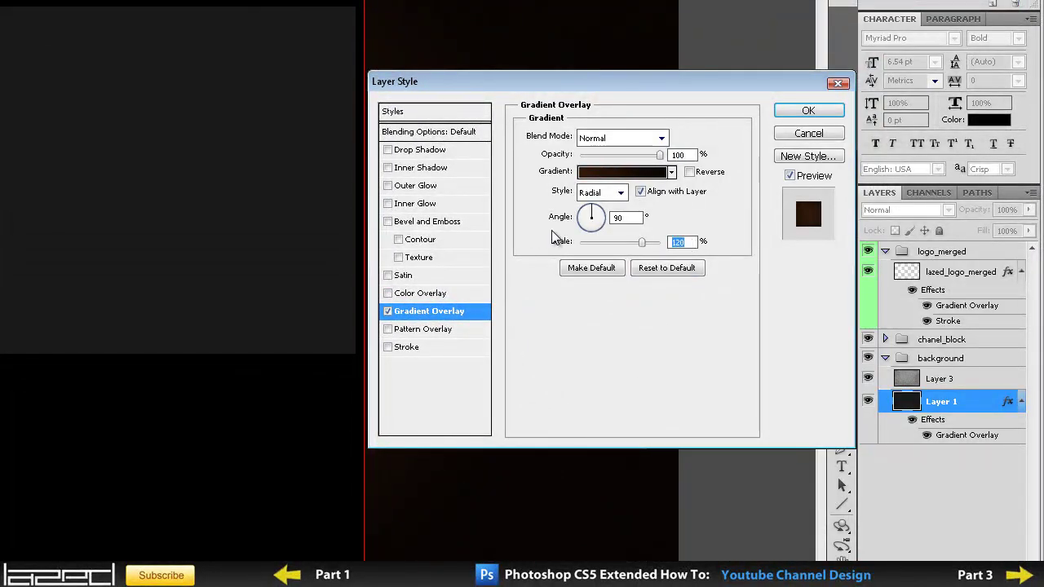
{"action": "type", "text": "130"}
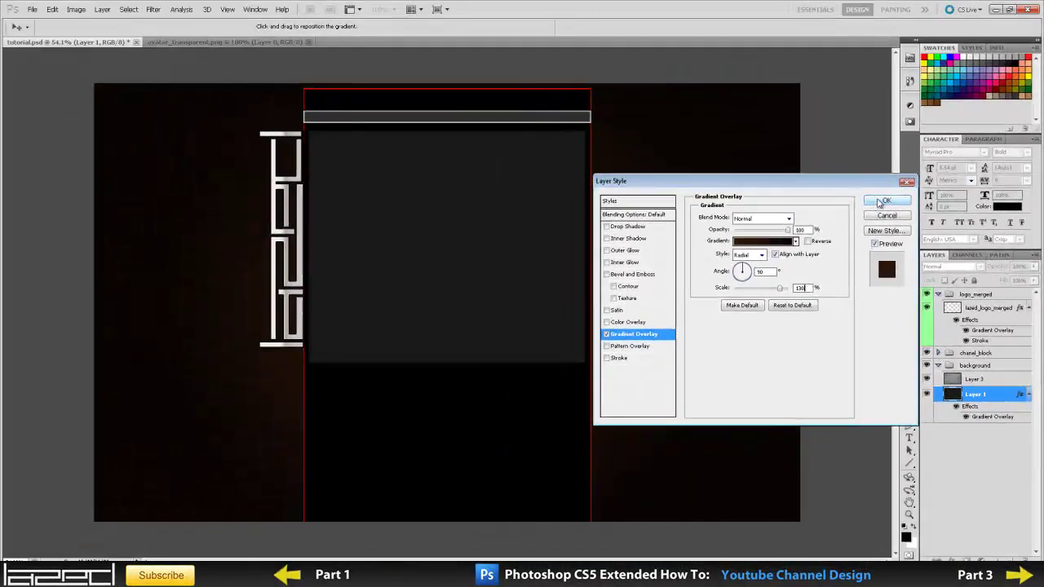
{"action": "left_click", "coordinate": [814, 118]}
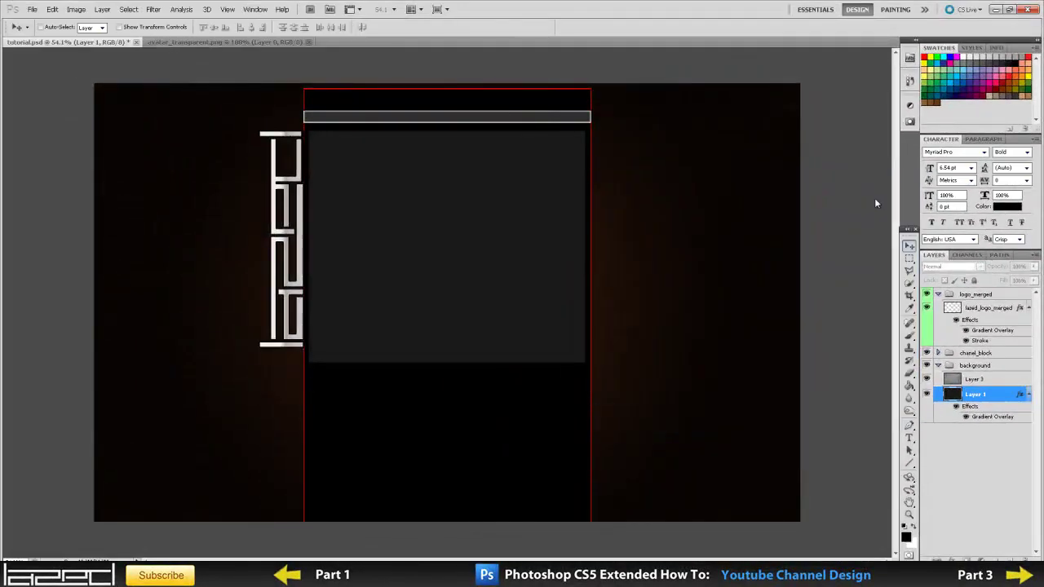
Collapse the background and logo_merged groups and select the background group
{"action": "left_click", "coordinate": [937, 366]}
{"action": "left_click", "coordinate": [979, 352]}
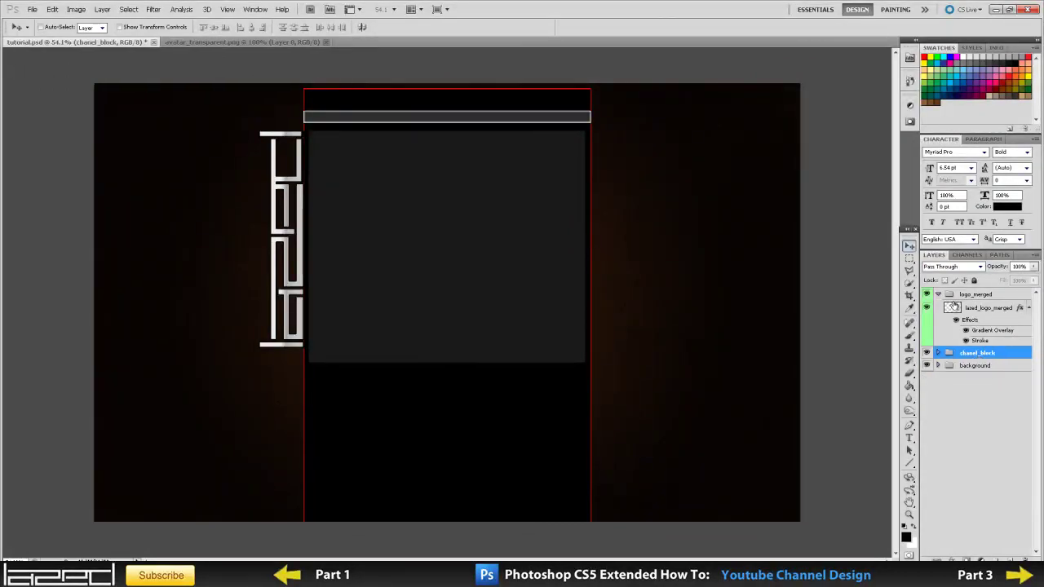
{"action": "left_click", "coordinate": [942, 300]}
{"action": "left_click", "coordinate": [937, 296]}
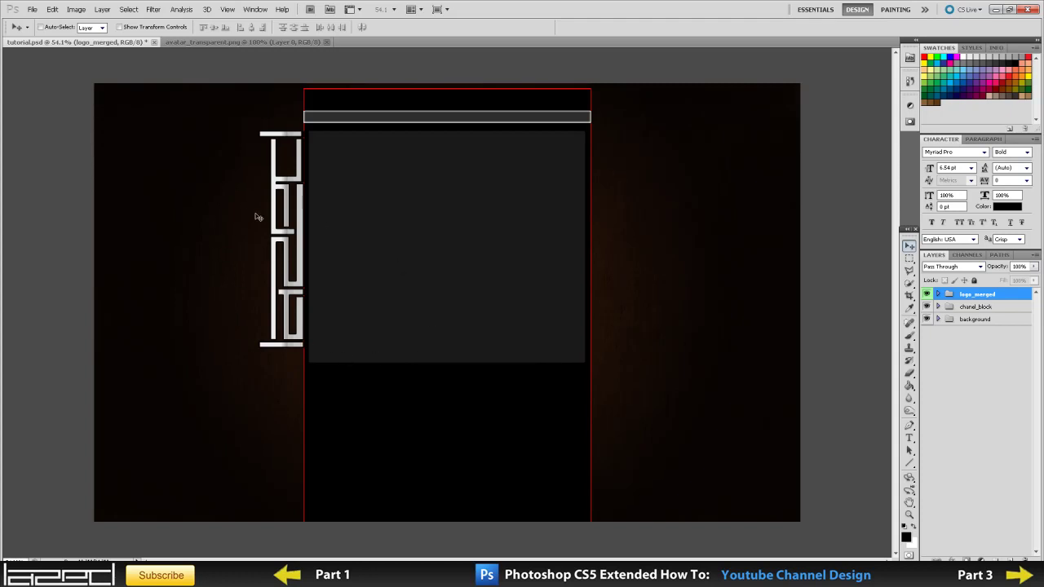
{"action": "left_click", "coordinate": [975, 319]}
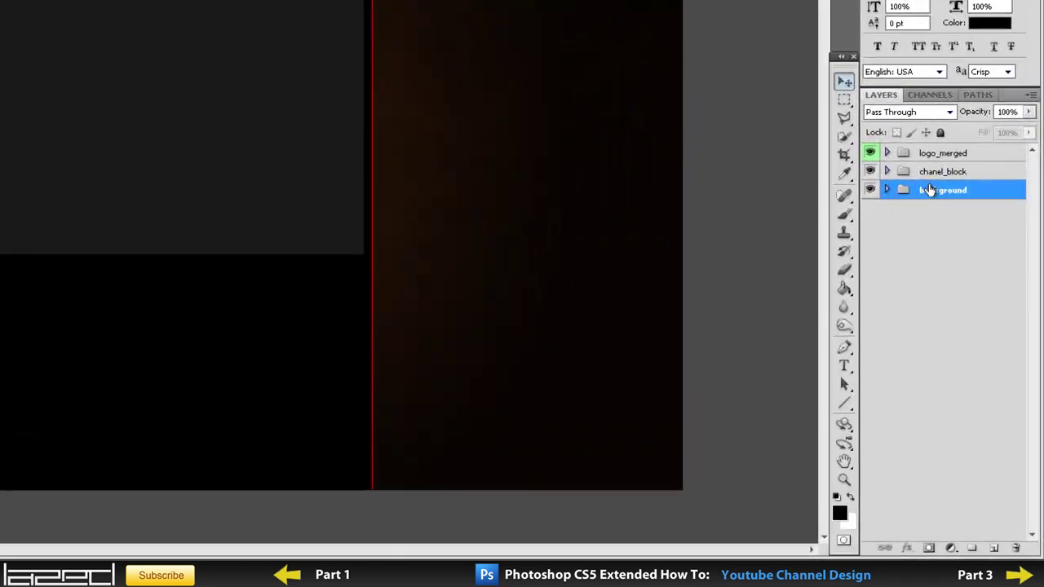
{"action": "left_click", "coordinate": [992, 538]}
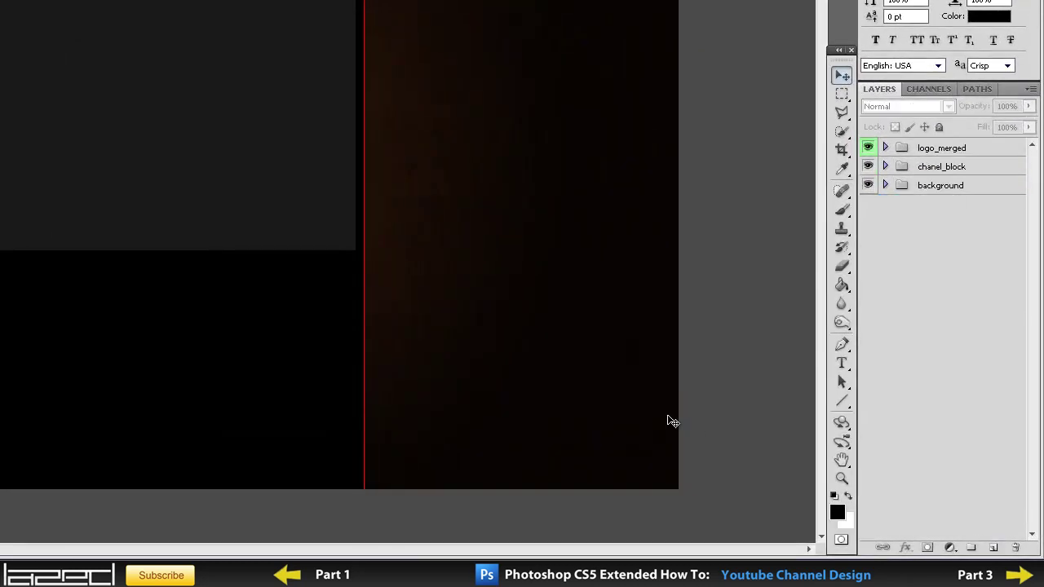
{"action": "left_click", "coordinate": [956, 189]}
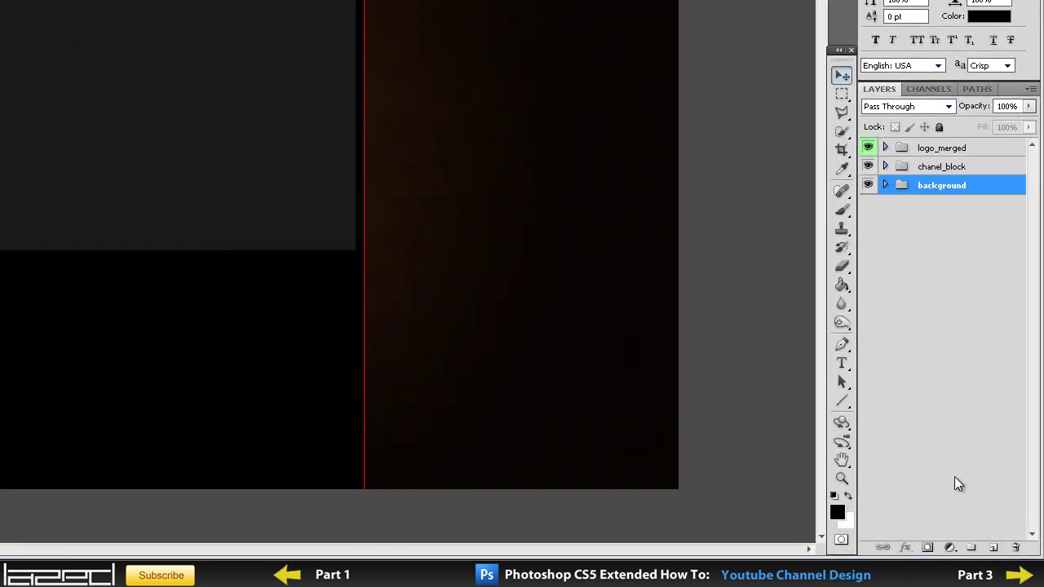
Add a new layer above the background group and fill it with Render Clouds
{"action": "left_click", "coordinate": [993, 548]}
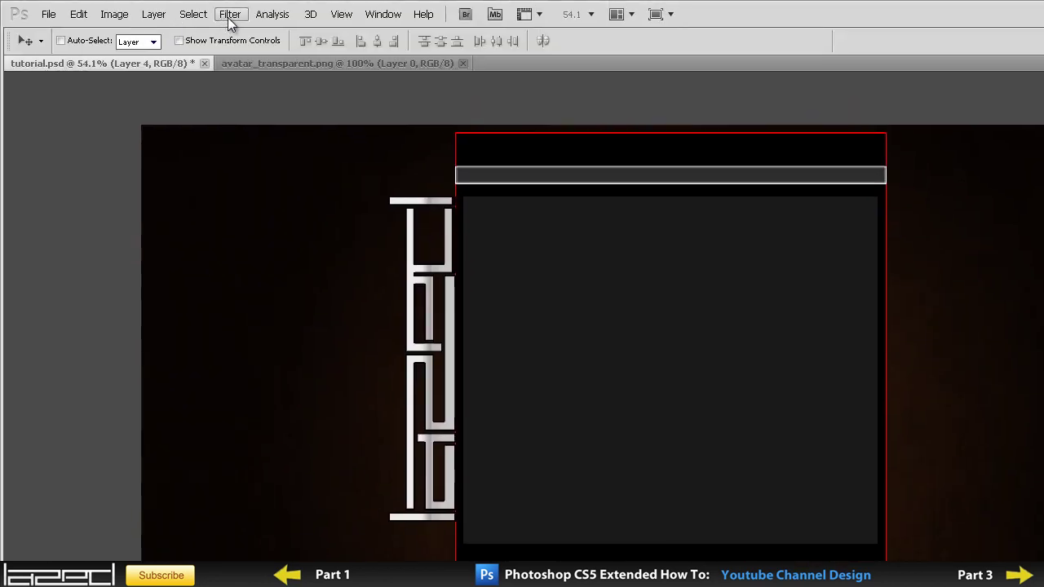
{"action": "left_click", "coordinate": [231, 16]}
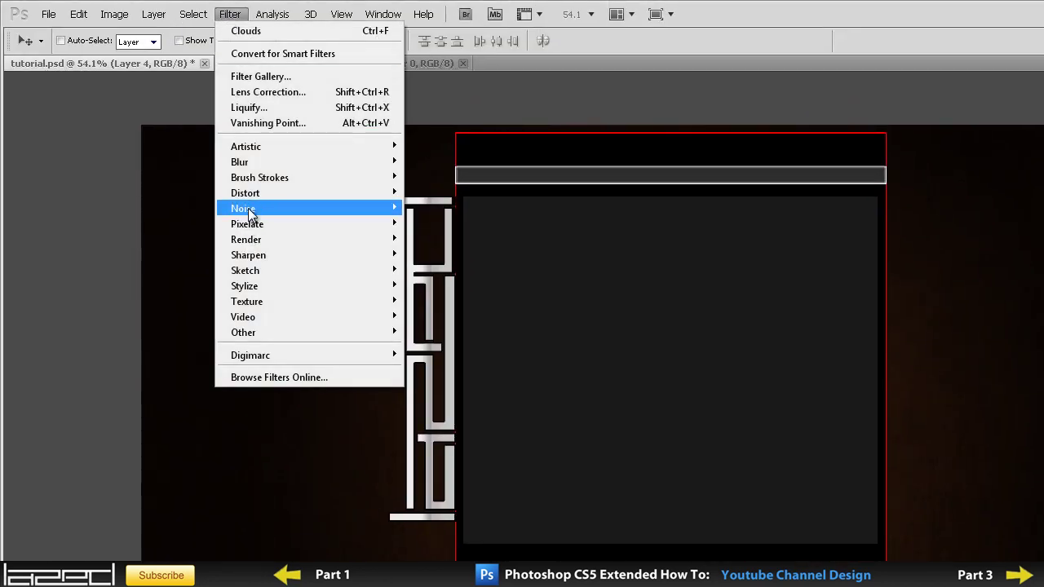
{"action": "mouse_move", "coordinate": [294, 239]}
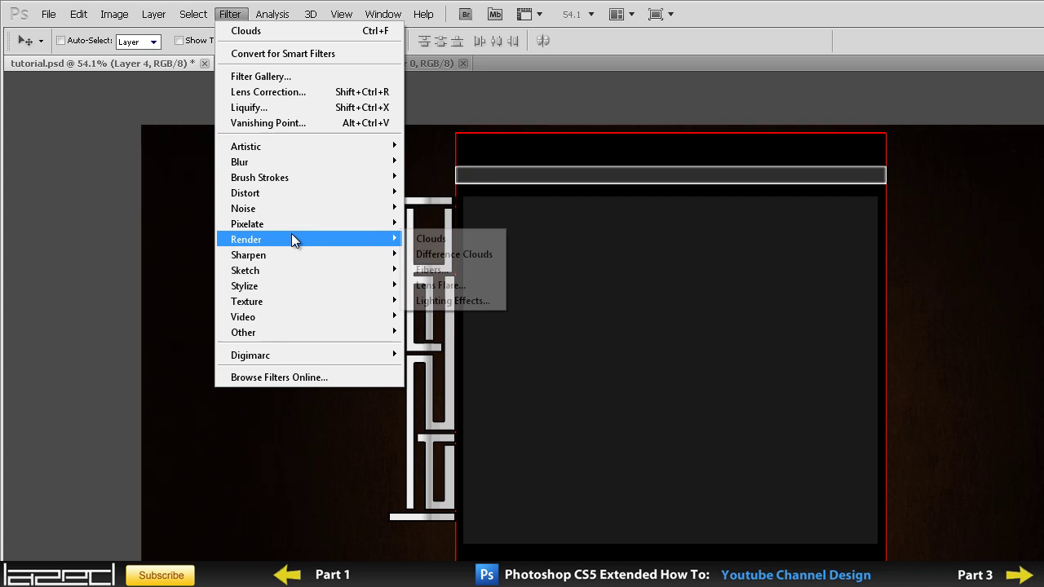
{"action": "left_click", "coordinate": [447, 240]}
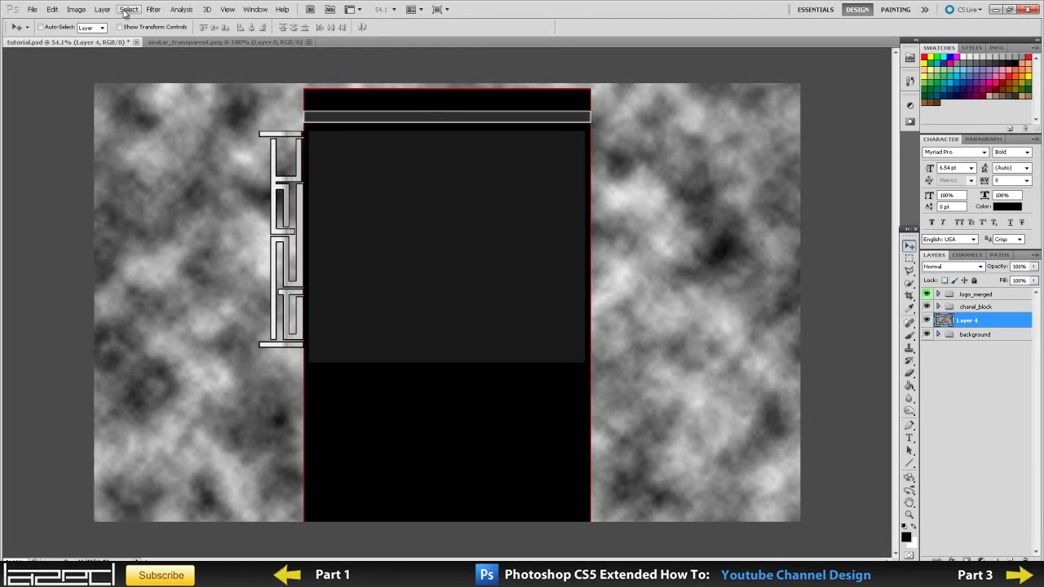
Blur Layer 4's clouds with a 5-pixel Gaussian Blur
{"action": "left_click", "coordinate": [153, 10]}
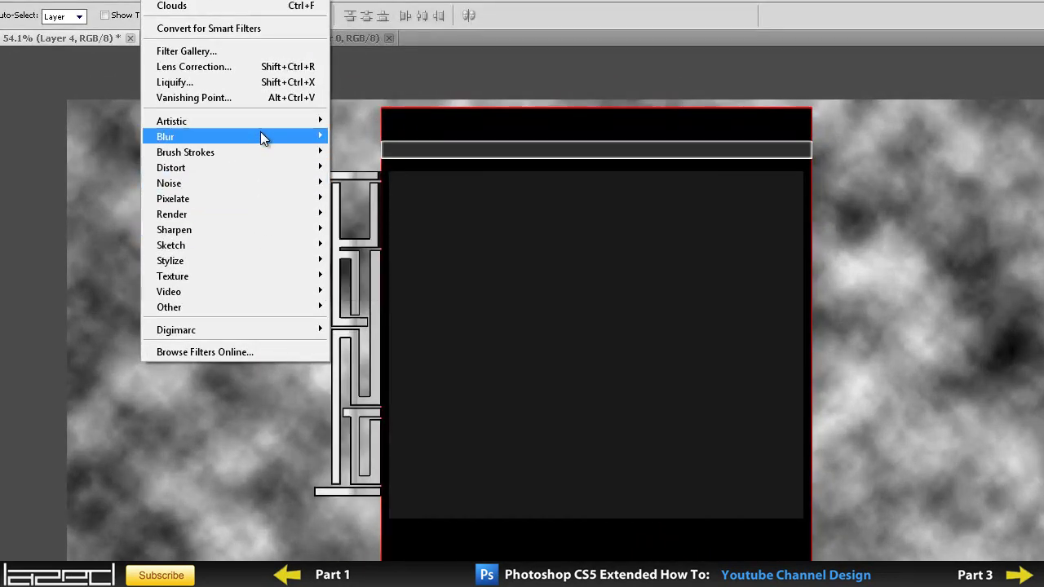
{"action": "mouse_move", "coordinate": [261, 134]}
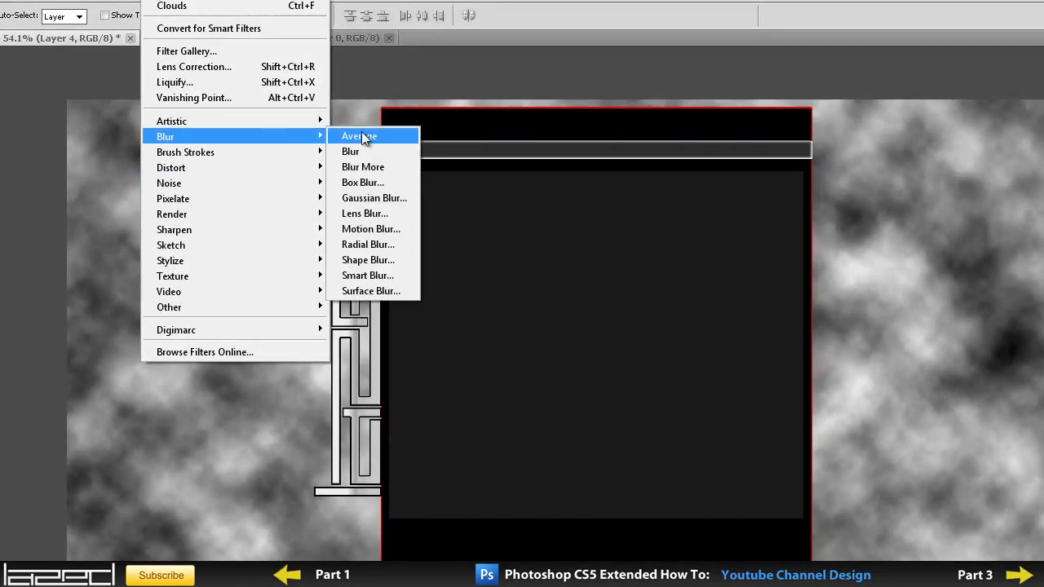
{"action": "left_click", "coordinate": [389, 202]}
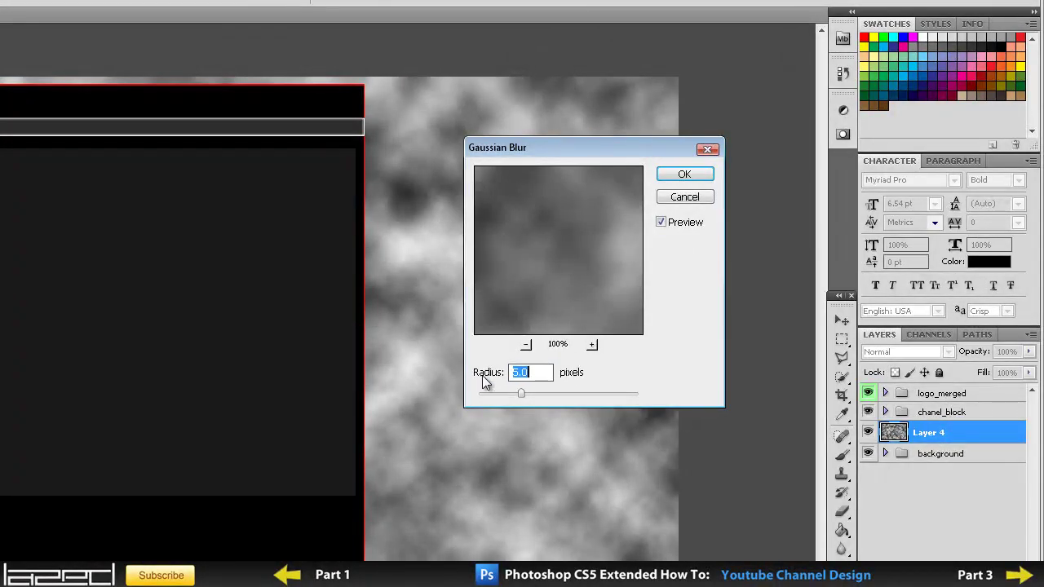
{"action": "type", "text": "20"}
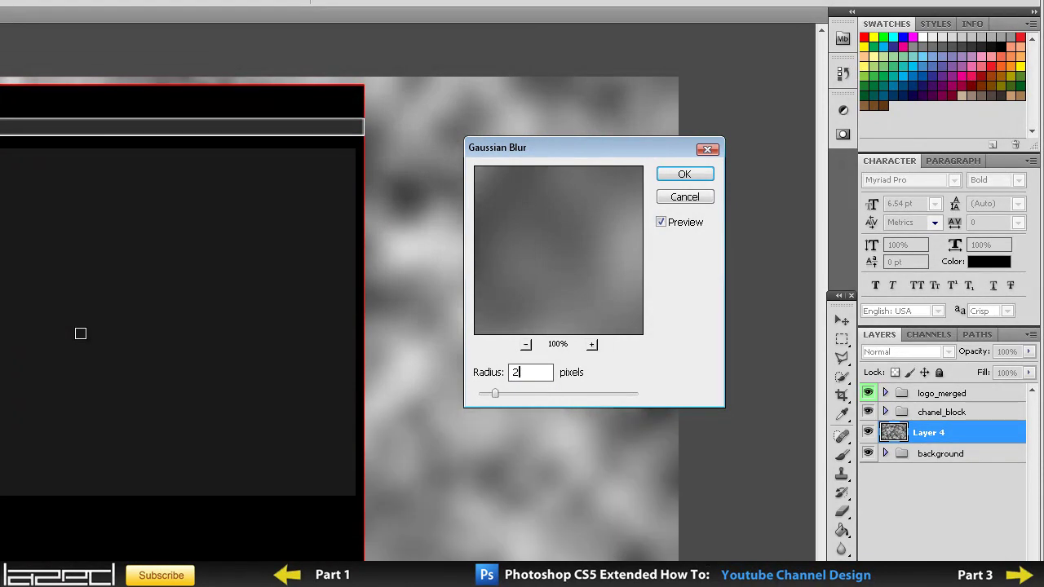
{"action": "key", "text": "BackSpace"}
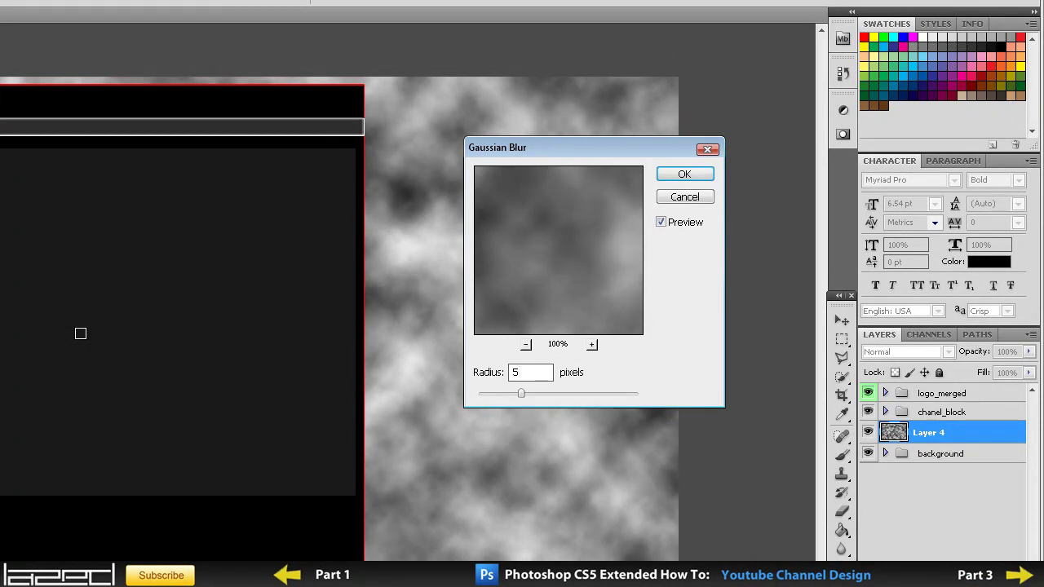
{"action": "key", "text": "Return"}
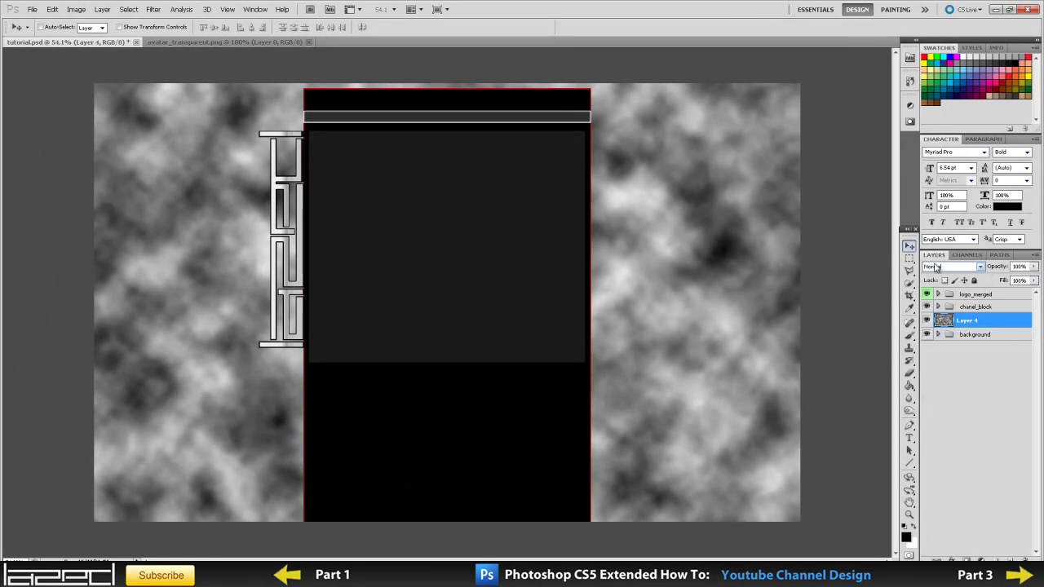
Set Layer 4 to Color Dodge for orange smoke, then clear the smoke on the right
{"action": "left_click", "coordinate": [977, 266]}
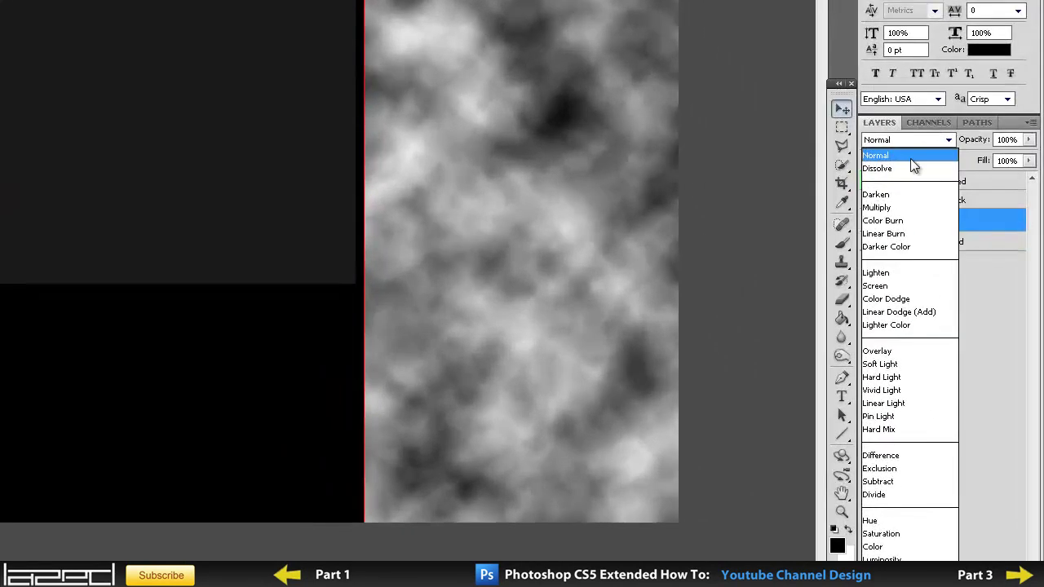
{"action": "left_click", "coordinate": [909, 299]}
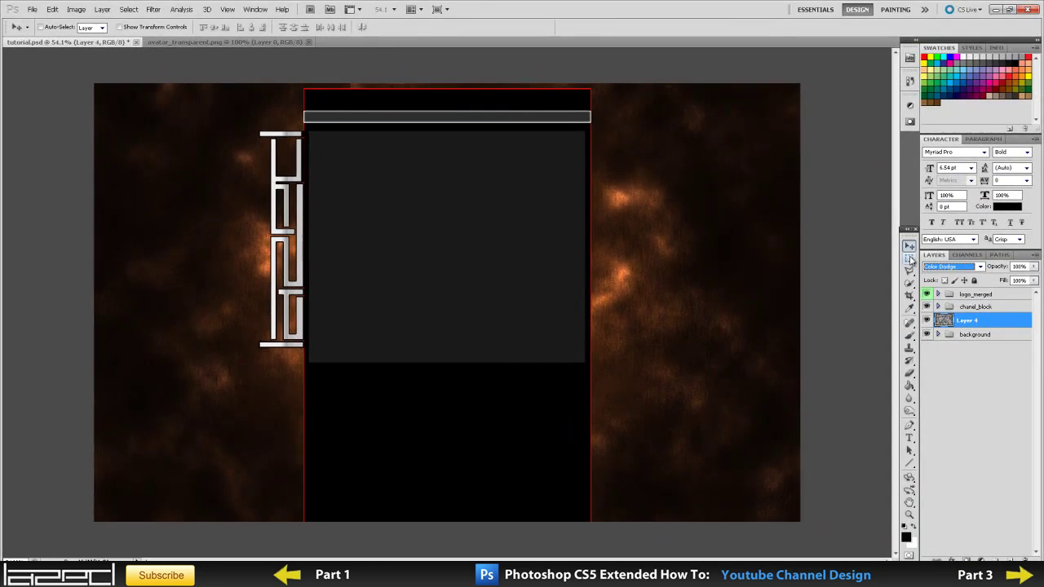
{"action": "left_click", "coordinate": [910, 259]}
{"action": "left_click", "coordinate": [301, 68]}
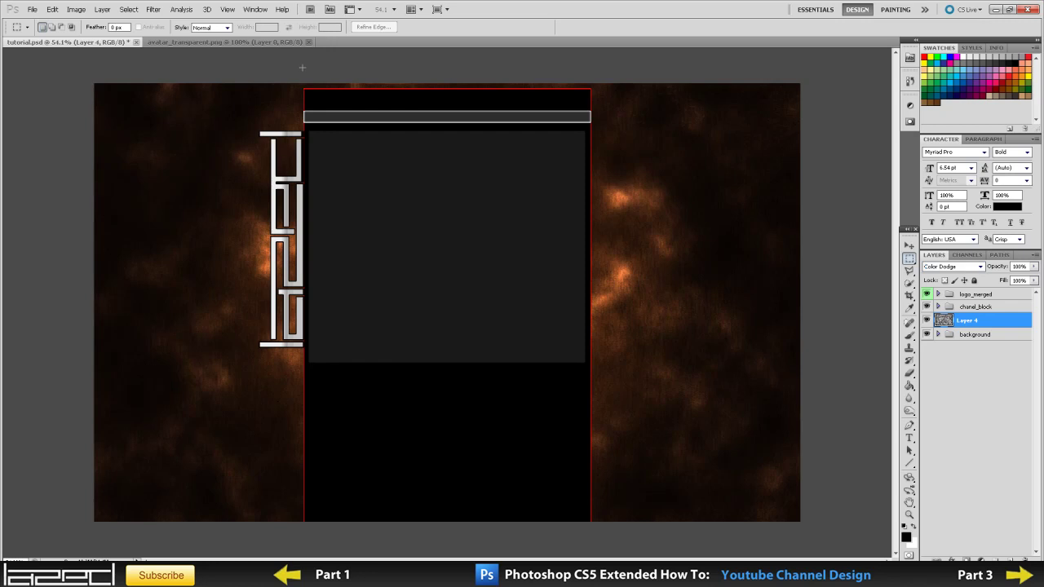
{"action": "key", "text": "ctrl+a"}
{"action": "key", "text": "ctrl+d"}
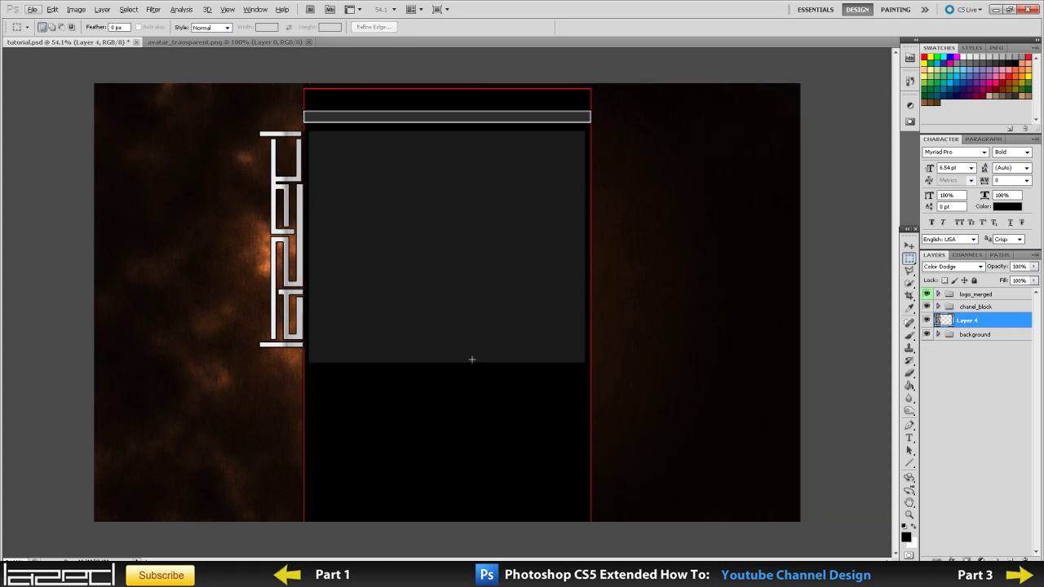
Erase smoke beside the logo with a 380 px, 0%-hardness eraser at about 75% flow
{"action": "key", "text": "alt+e"}
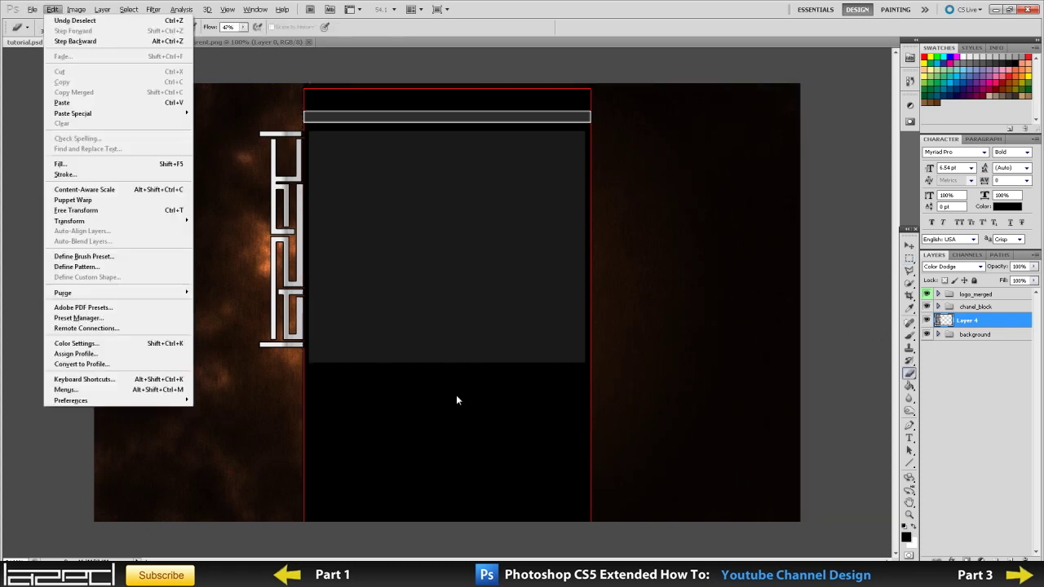
{"action": "key", "text": "Escape"}
{"action": "key", "text": "b"}
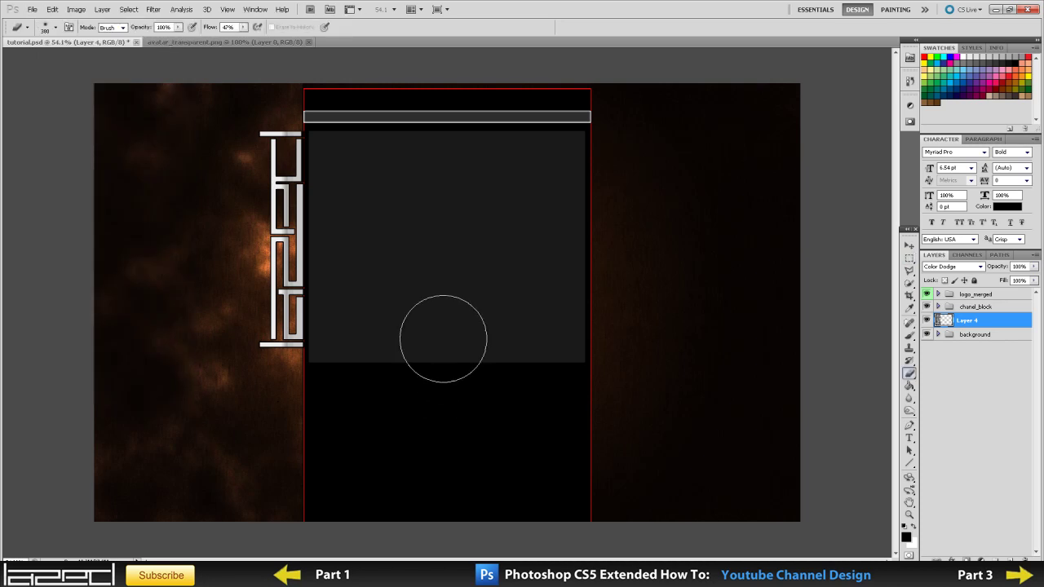
{"action": "right_click", "coordinate": [490, 375]}
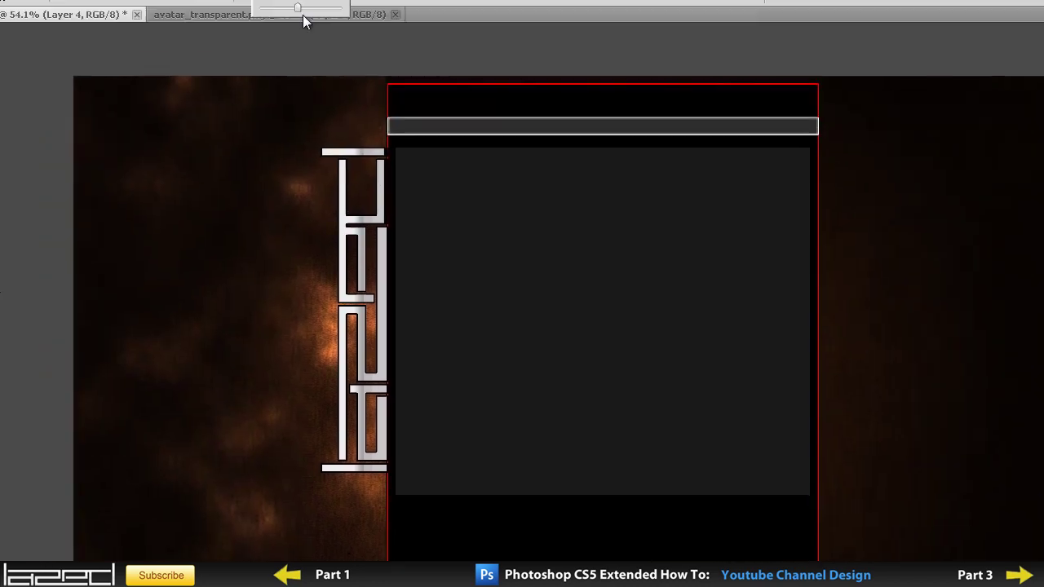
{"action": "left_click", "coordinate": [364, 40]}
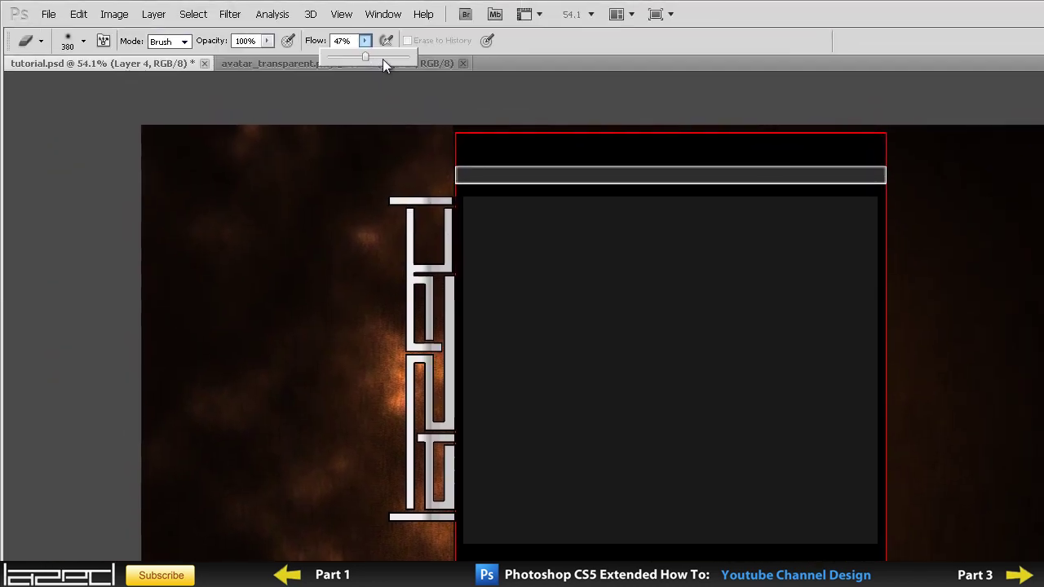
{"action": "left_click_drag", "start_coordinate": [388, 57], "coordinate": [410, 57]}
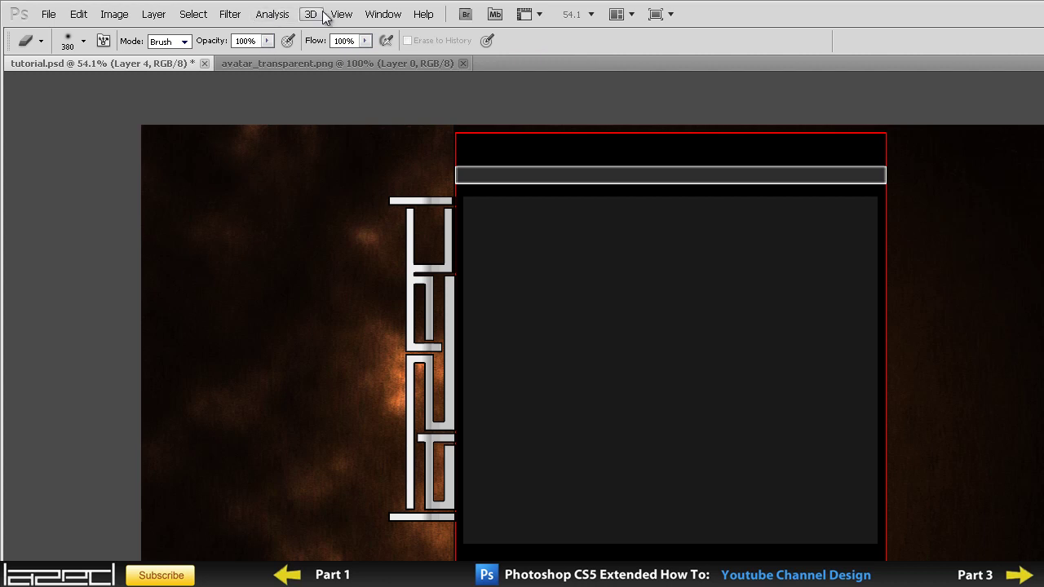
{"action": "left_click", "coordinate": [364, 41]}
{"action": "left_click_drag", "start_coordinate": [365, 58], "coordinate": [343, 57]}
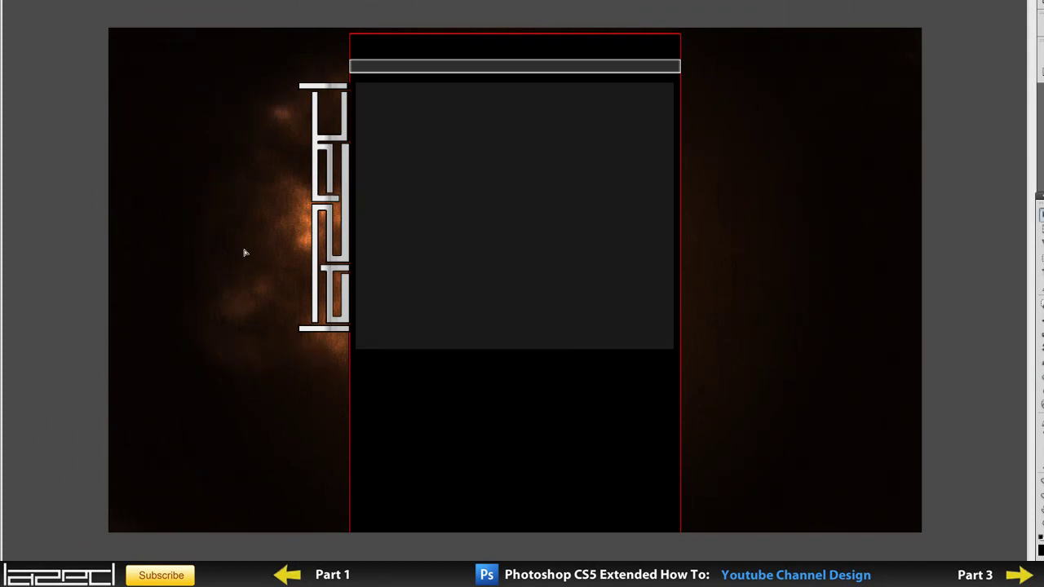
{"action": "left_click_drag", "start_coordinate": [245, 241], "coordinate": [245, 222]}
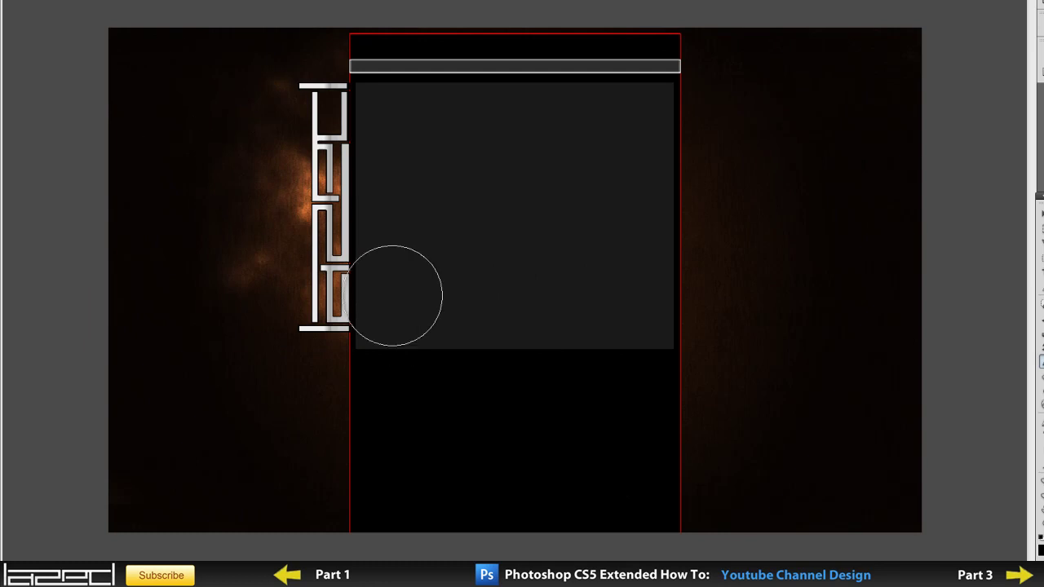
Erase more smoke around the logo with the Eraser at about 42% opacity and 70% flow
{"action": "mouse_move", "coordinate": [338, 199]}
{"action": "left_mouse_down"}
{"action": "mouse_move", "coordinate": [326, 233]}
{"action": "mouse_move", "coordinate": [353, 217]}
{"action": "mouse_move", "coordinate": [341, 196]}
{"action": "left_mouse_up"}
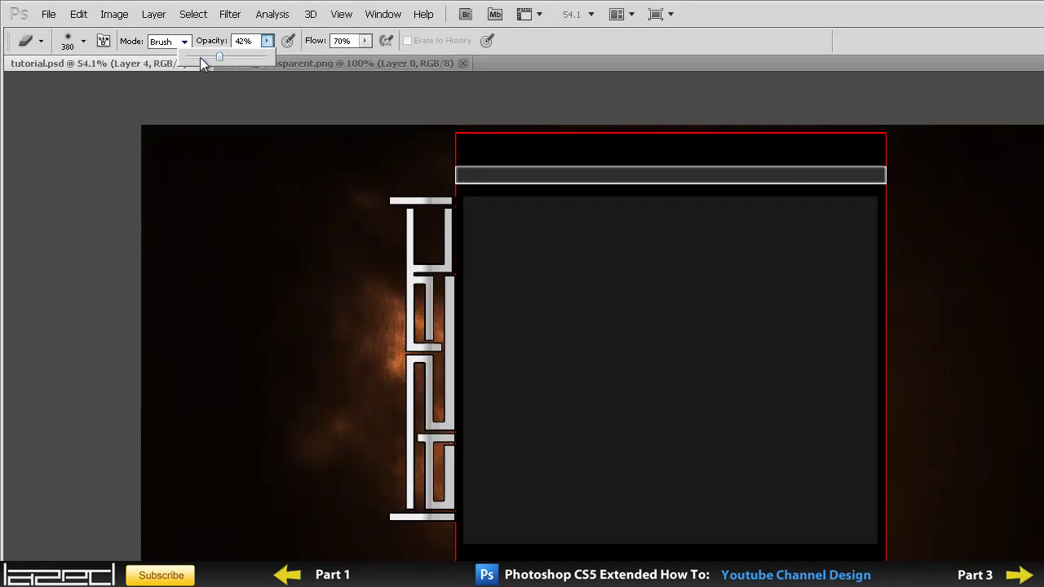
{"action": "left_click_drag", "start_coordinate": [205, 63], "coordinate": [211, 60]}
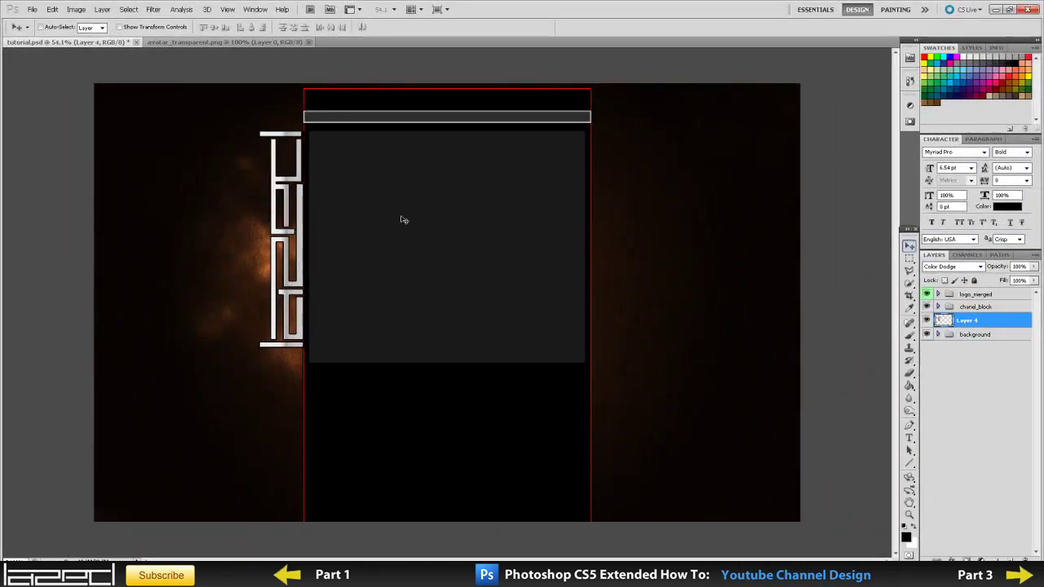
{"action": "right_click", "coordinate": [993, 326]}
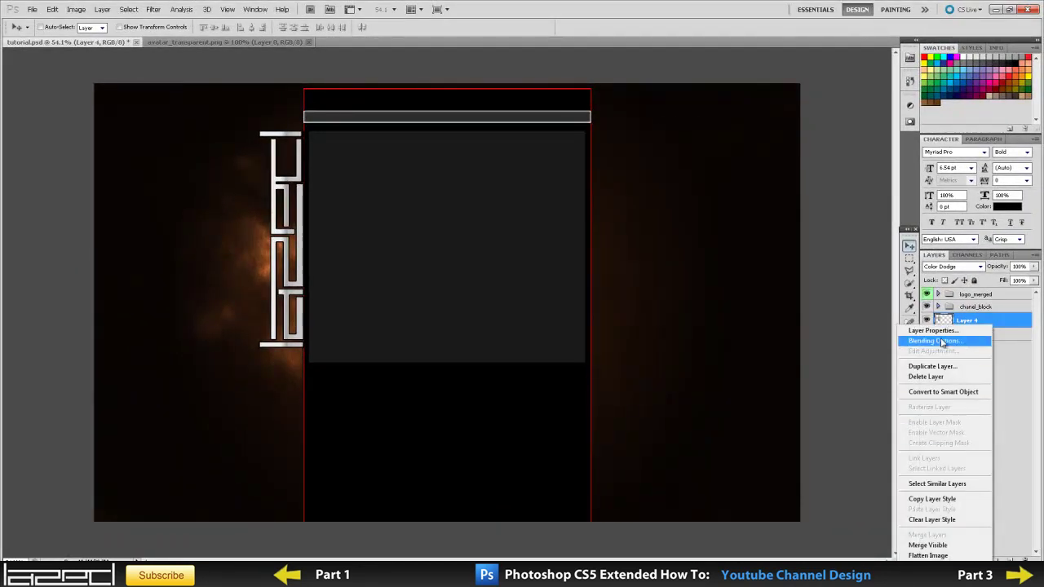
Duplicate Layer 4, flip the copy horizontally, and move it up and to the right
{"action": "left_click", "coordinate": [932, 367]}
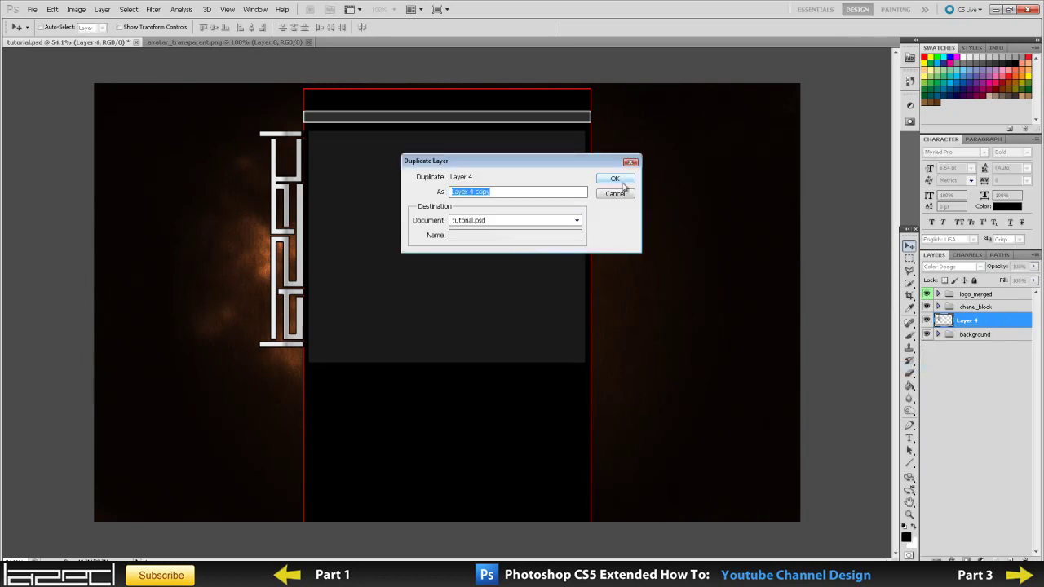
{"action": "left_click", "coordinate": [621, 181]}
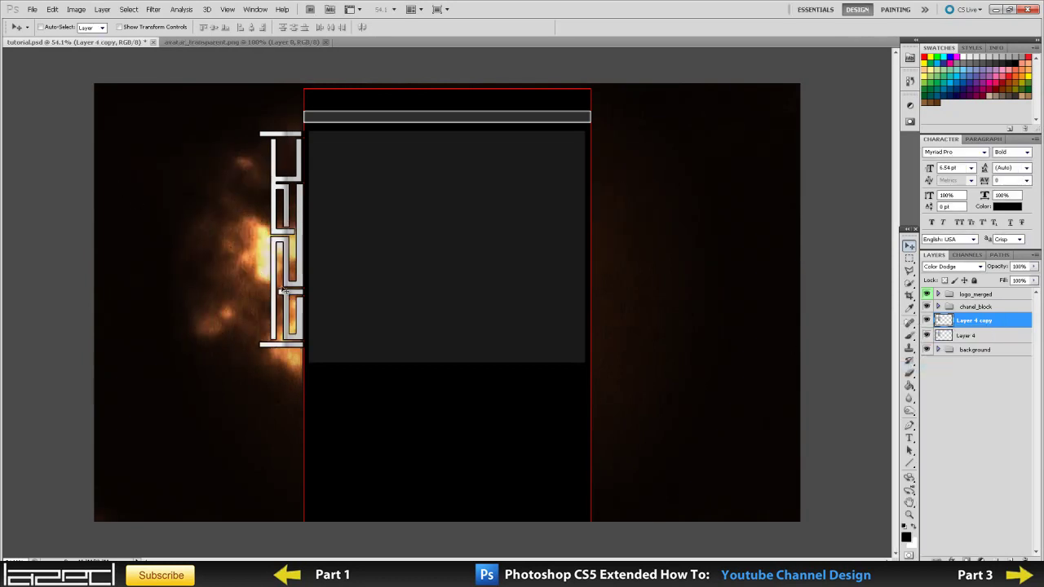
{"action": "key", "text": "ctrl+t"}
{"action": "right_click", "coordinate": [267, 262]}
{"action": "left_click", "coordinate": [316, 397]}
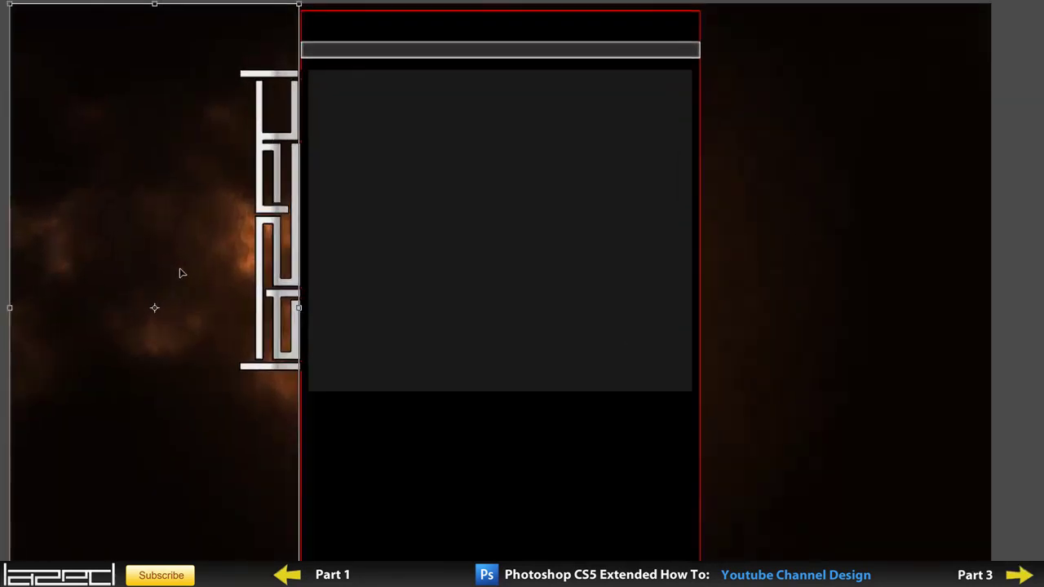
{"action": "left_click_drag", "start_coordinate": [213, 279], "coordinate": [251, 170]}
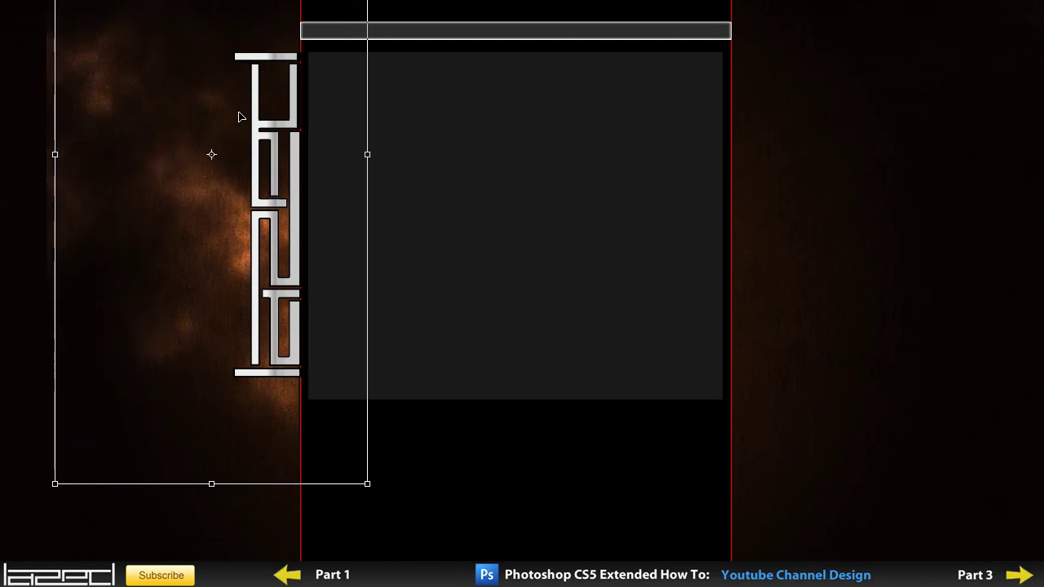
{"action": "left_click_drag", "start_coordinate": [163, 154], "coordinate": [263, 141]}
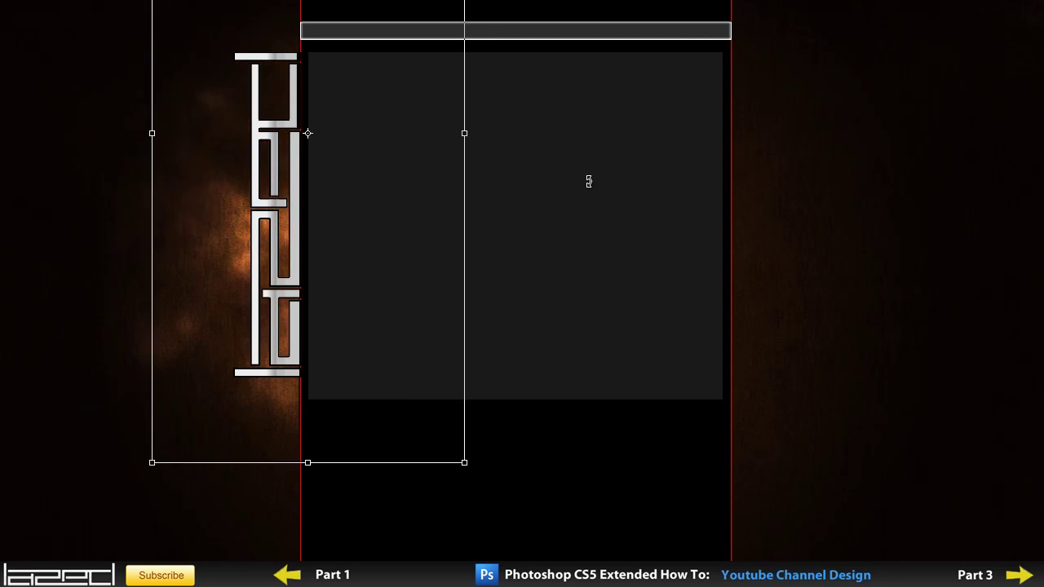
{"action": "key", "text": "Return"}
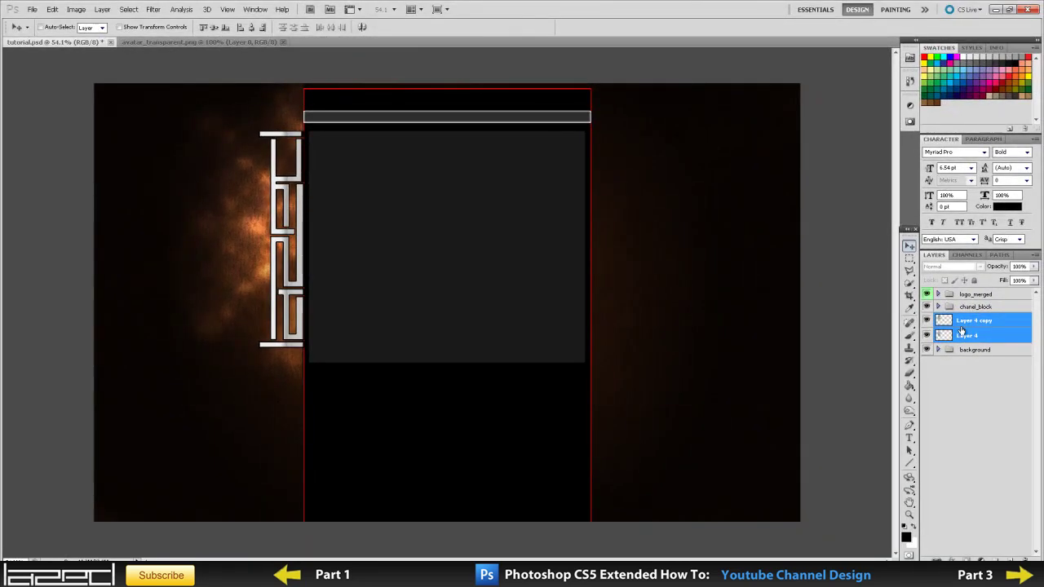
Set the smoke copy's blend mode to Color Dodge, comparing it against Normal
{"action": "key", "text": "ctrl+e"}
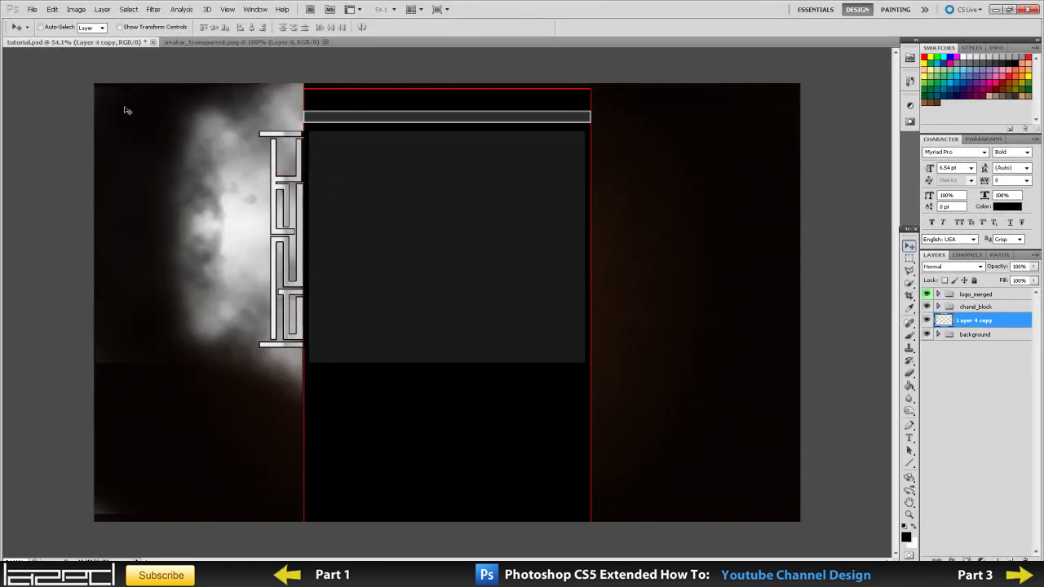
{"action": "left_click", "coordinate": [974, 268]}
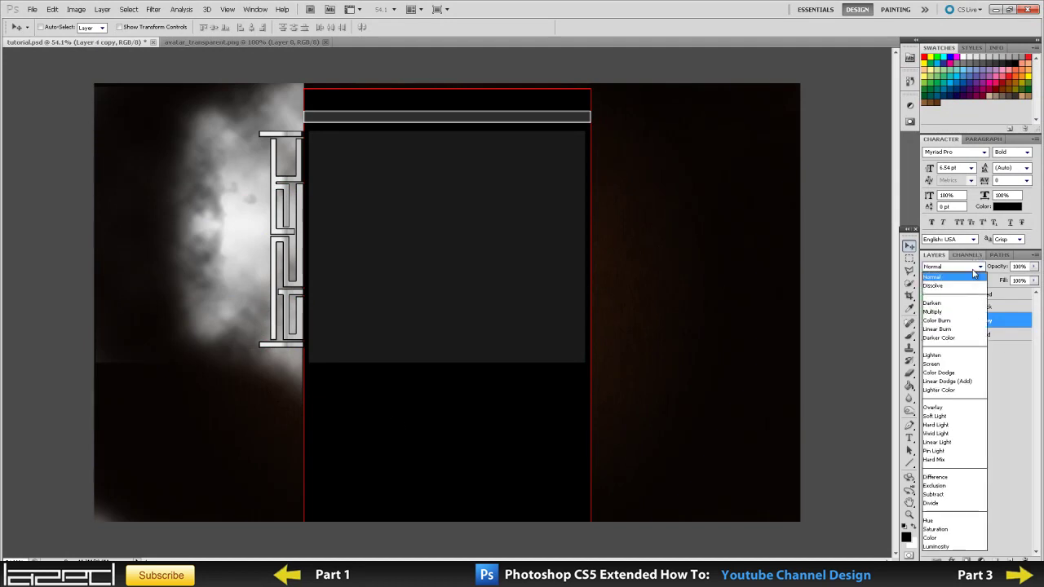
{"action": "left_click", "coordinate": [938, 373]}
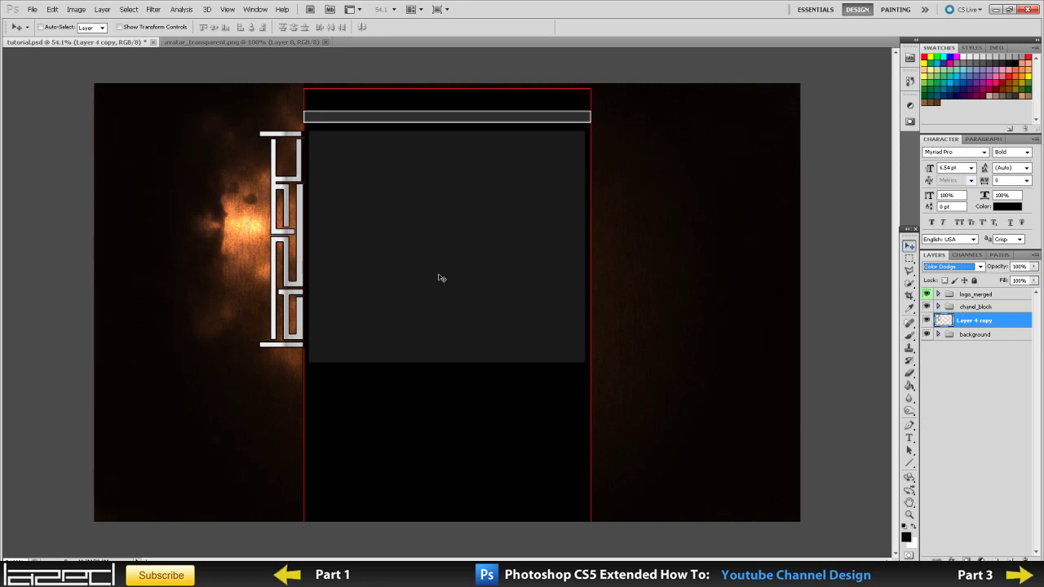
{"action": "key", "text": "ctrl+z"}
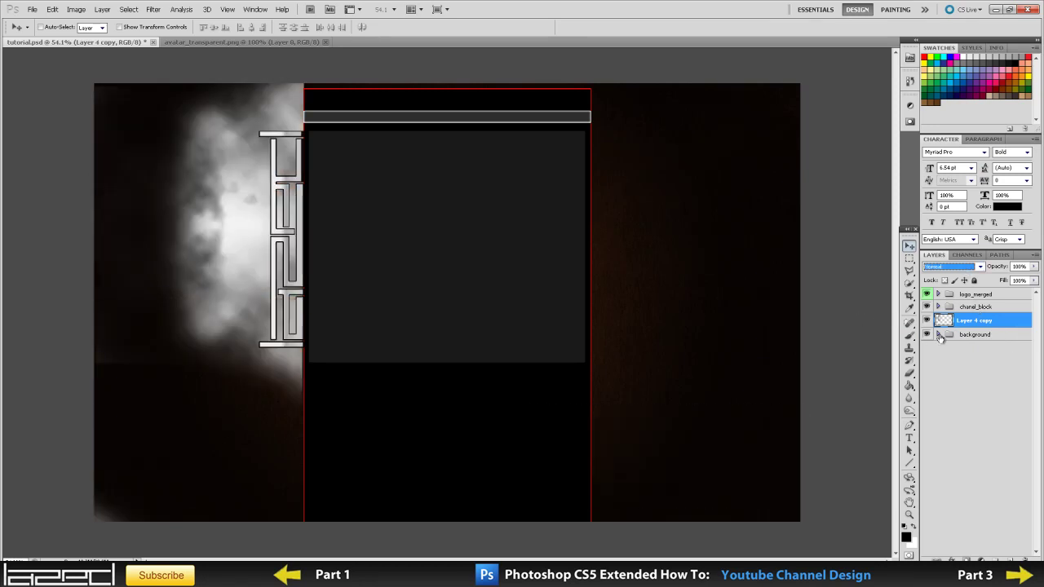
{"action": "key", "text": "ctrl+shift+z"}
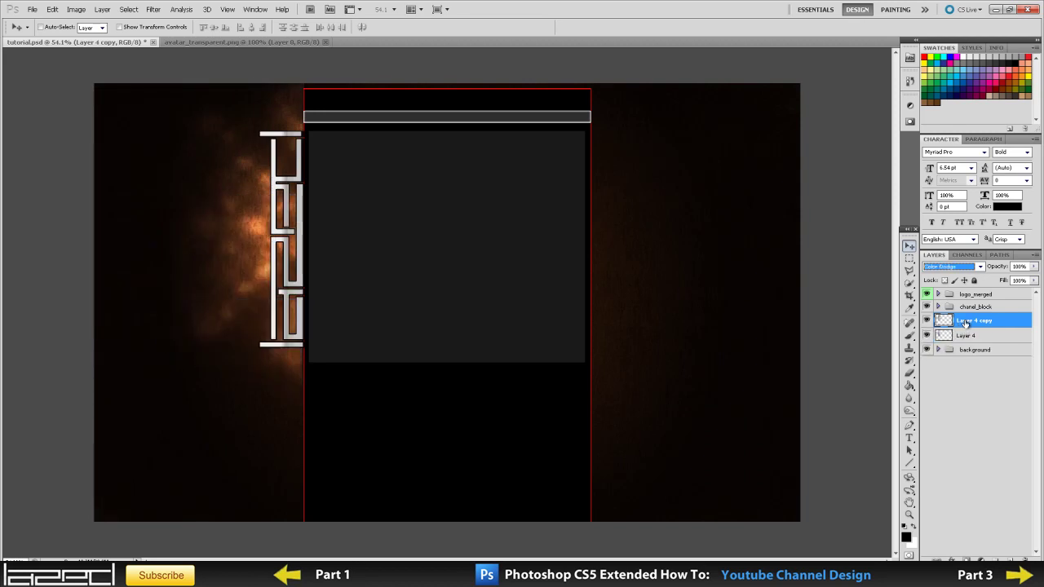
Reselect Layer 4 copy and switch to the Brush tool
{"action": "left_click", "coordinate": [966, 335]}
{"action": "left_click", "coordinate": [969, 321]}
{"action": "left_click", "coordinate": [965, 349]}
{"action": "left_click", "coordinate": [963, 320]}
{"action": "left_click", "coordinate": [958, 335]}
{"action": "left_click", "coordinate": [962, 321]}
{"action": "left_click", "coordinate": [958, 335]}
{"action": "left_click", "coordinate": [962, 320]}
{"action": "left_click", "coordinate": [955, 335]}
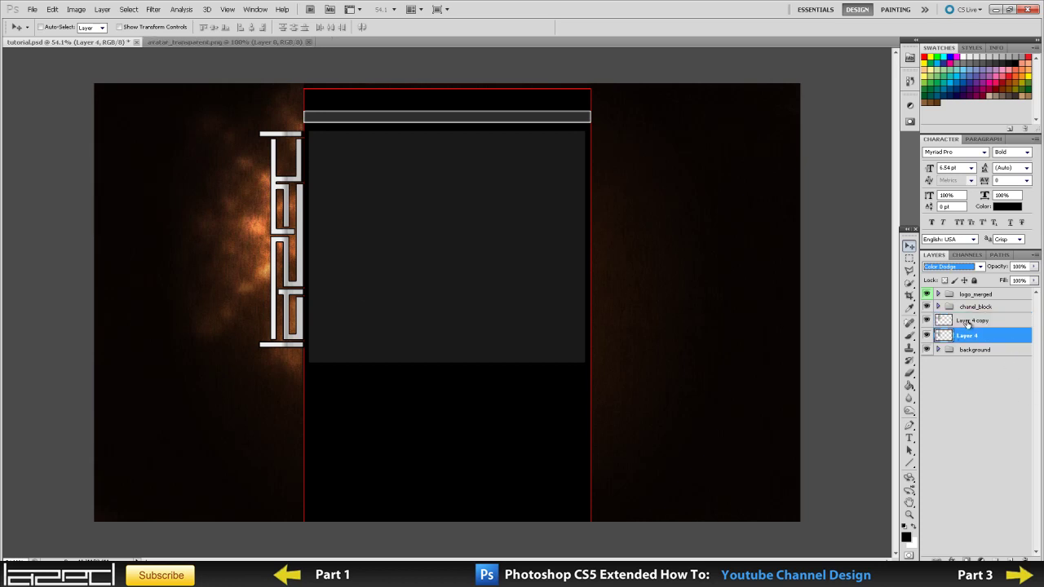
{"action": "left_click", "coordinate": [967, 321]}
{"action": "key", "text": "b"}
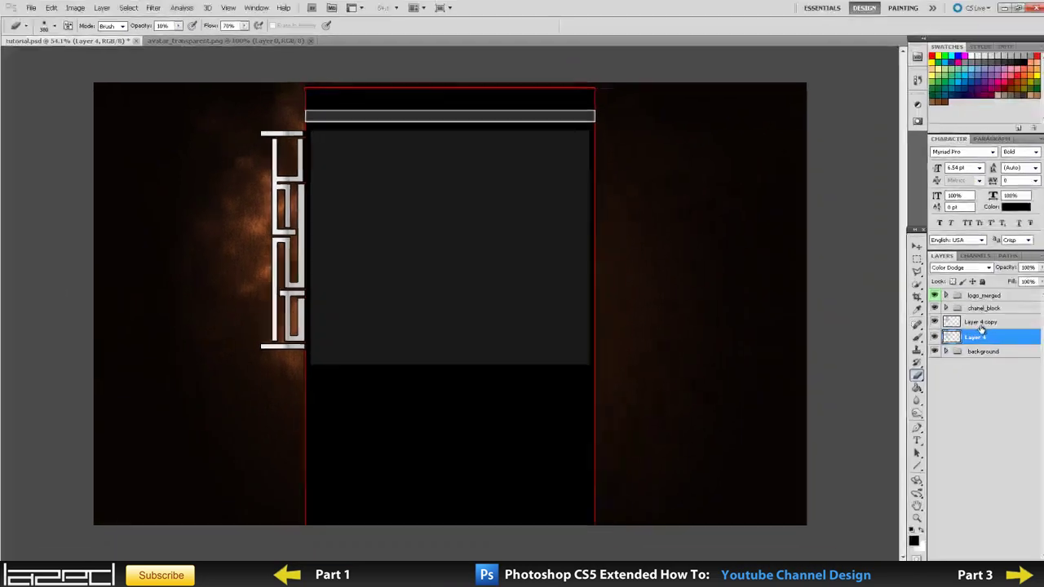
Move Layer 4 and Layer 4 copy down slightly and set their opacity to 85%
{"action": "left_click", "coordinate": [980, 325], "text": "shift"}
{"action": "key", "text": "v"}
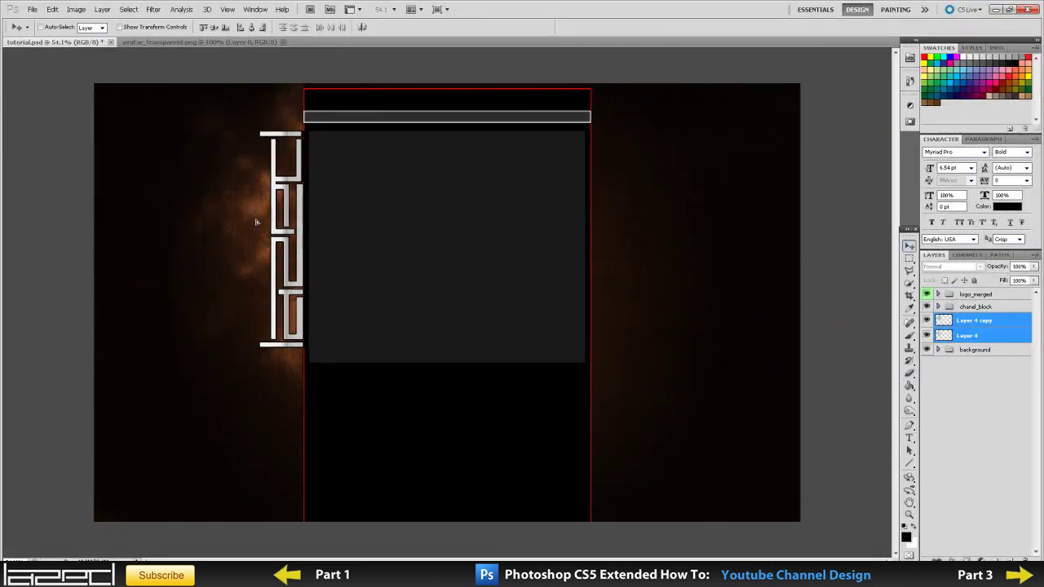
{"action": "left_click_drag", "start_coordinate": [256, 217], "coordinate": [256, 239]}
{"action": "key", "text": "alt"}
{"action": "left_click", "coordinate": [1033, 268]}
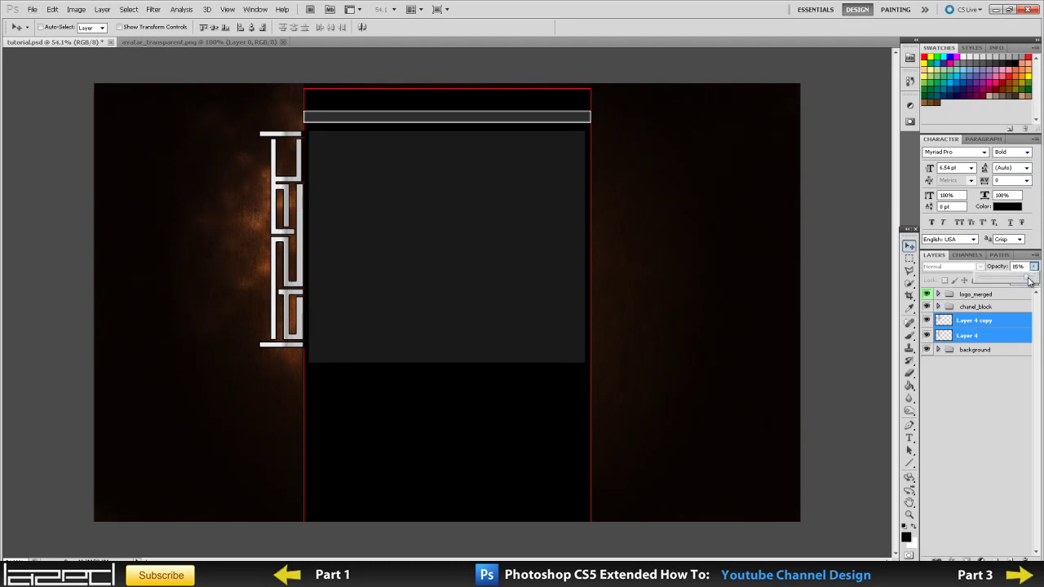
{"action": "left_click", "coordinate": [1015, 463]}
{"action": "scroll", "coordinate": [280, 305], "scroll_direction": "down", "scroll_amount": 1}
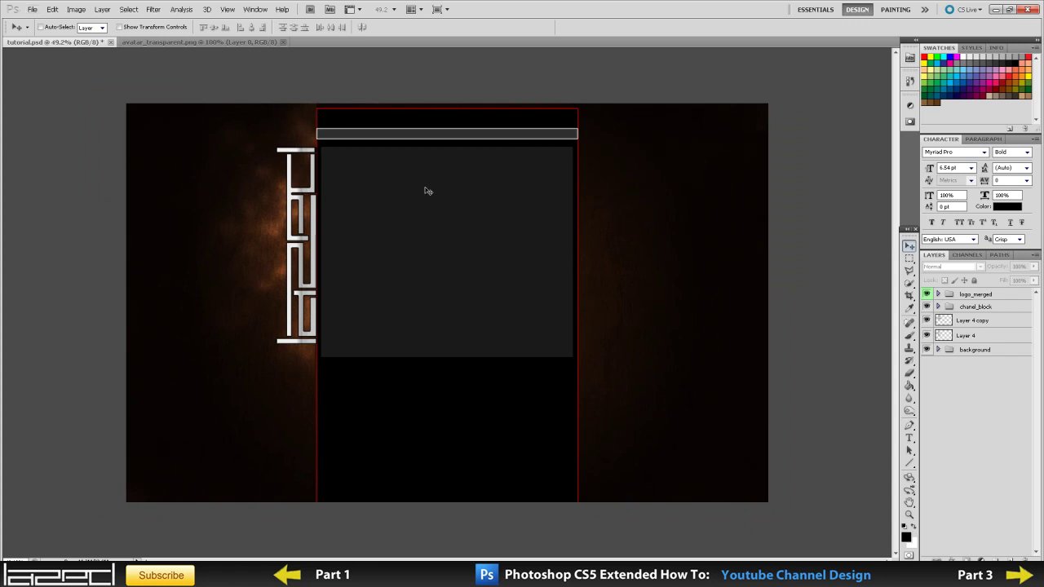
{"action": "scroll", "coordinate": [419, 182], "scroll_direction": "up", "scroll_amount": 2}
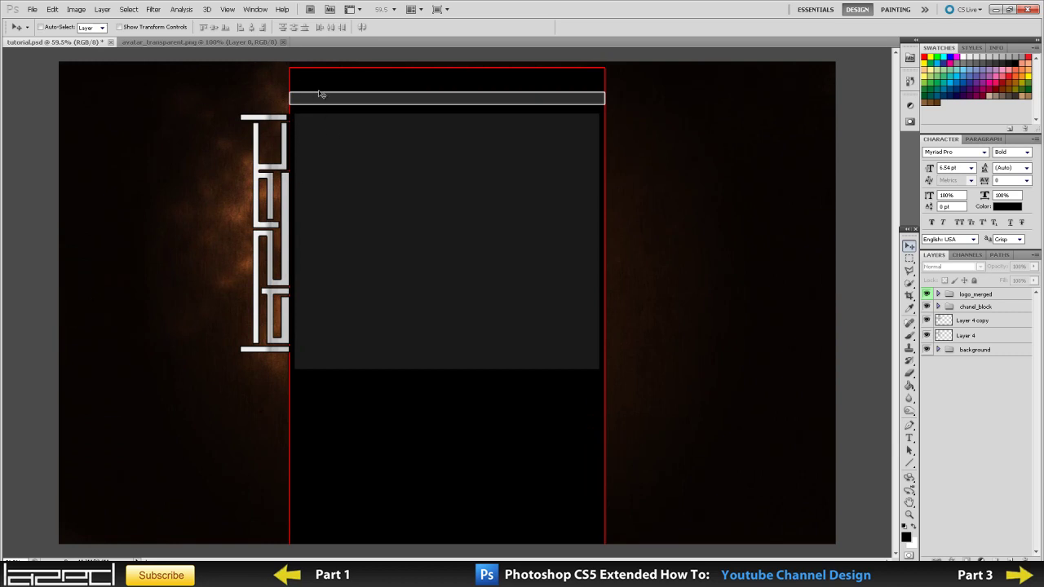
Copy the whole badge logo from avatar_transparent.png, then go back to tutorial.psd
{"action": "left_click", "coordinate": [249, 41]}
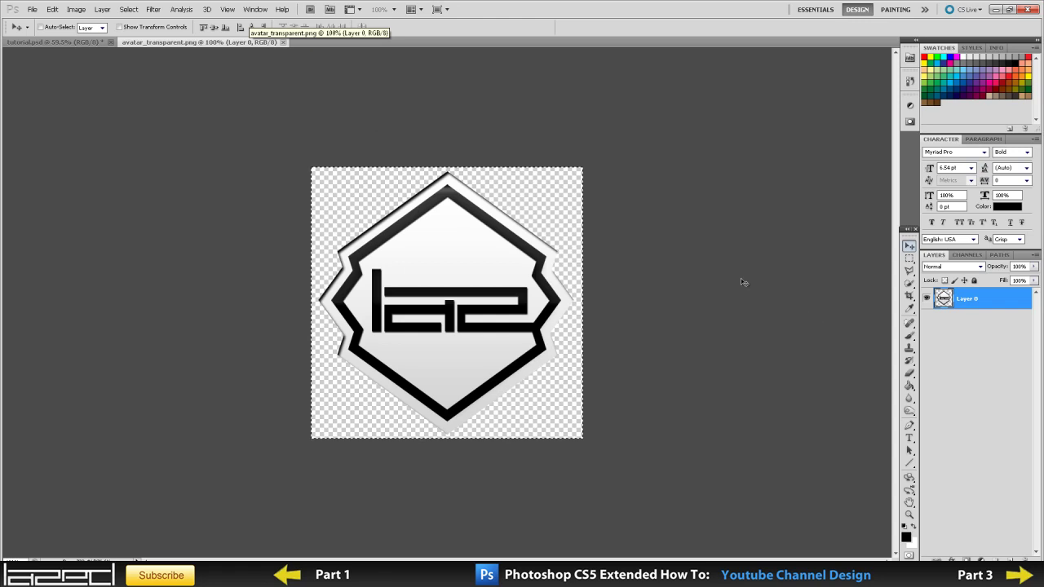
{"action": "left_click", "coordinate": [909, 258]}
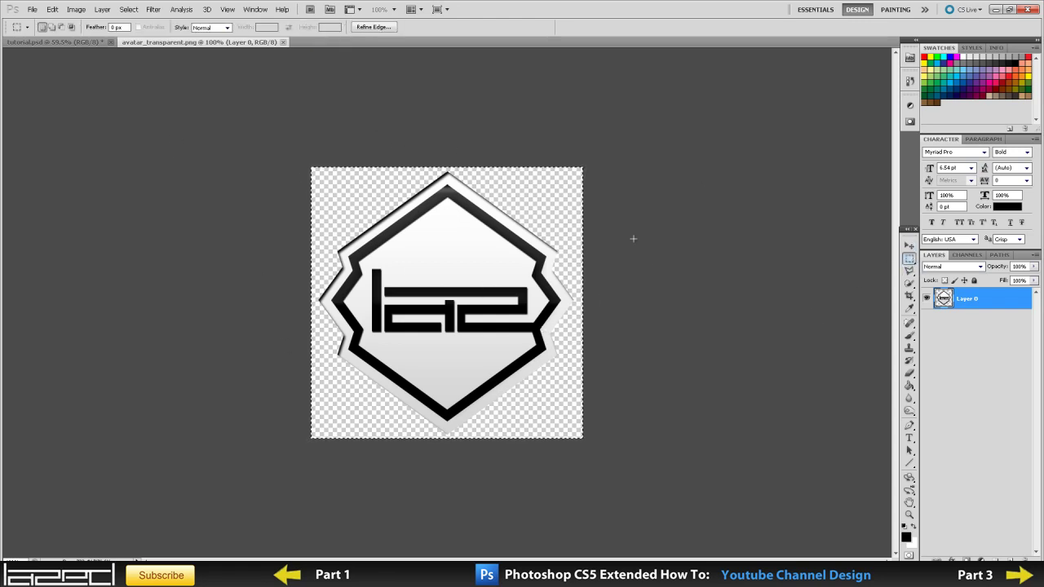
{"action": "left_click", "coordinate": [629, 196]}
{"action": "left_click", "coordinate": [52, 41]}
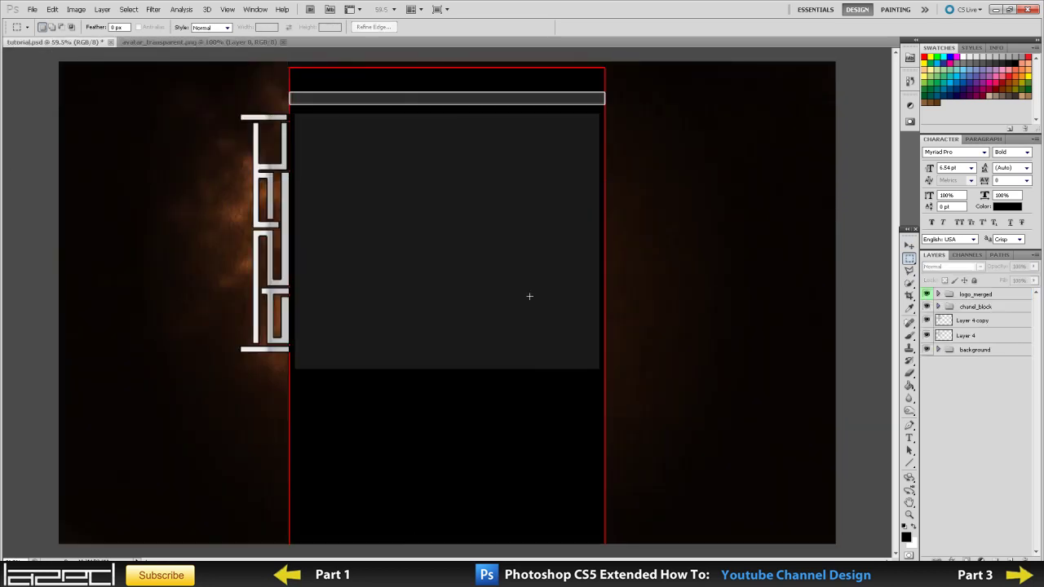
{"action": "key", "text": "ctrl+minus"}
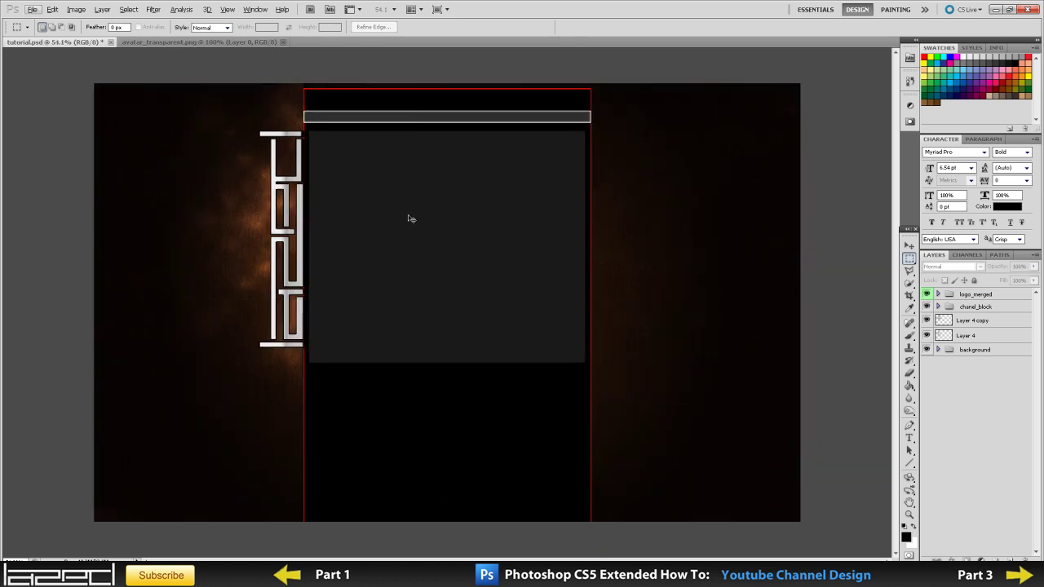
Paste the badge above logo_merged, scale it to about 28%, and place it above the vertical logo
{"action": "left_click", "coordinate": [976, 295]}
{"action": "key", "text": "ctrl+v"}
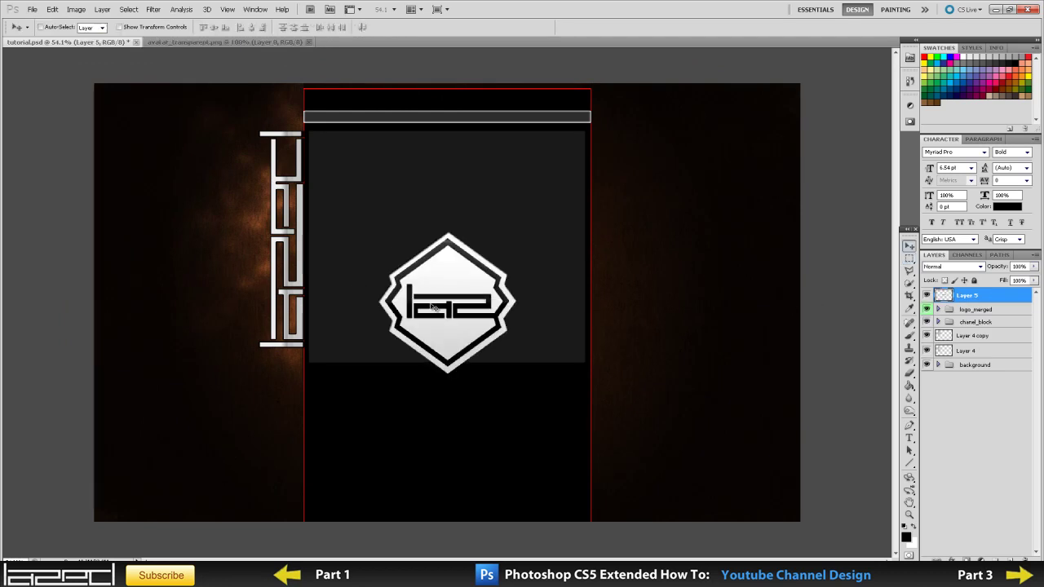
{"action": "key", "text": "ctrl+t"}
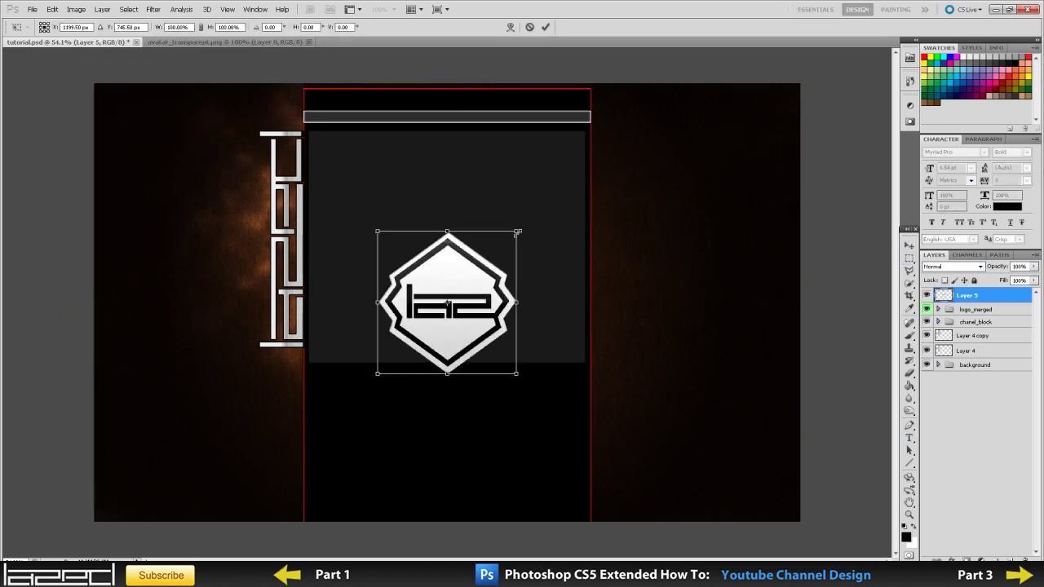
{"action": "left_click_drag", "start_coordinate": [515, 232], "coordinate": [280, 117]}
{"action": "scroll", "coordinate": [204, 89], "scroll_direction": "up", "scroll_amount": 3}
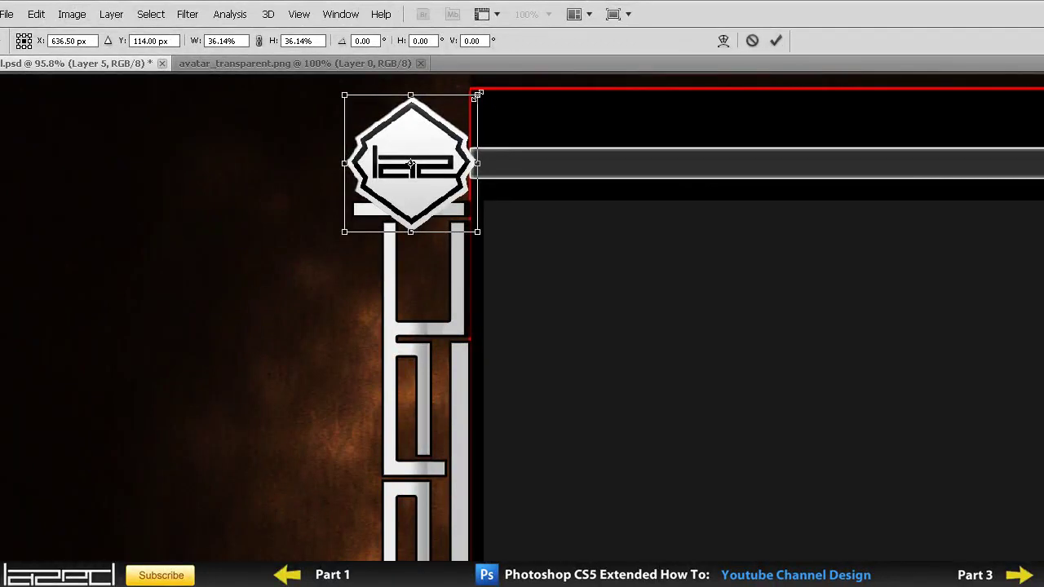
{"action": "left_click_drag", "start_coordinate": [475, 96], "coordinate": [450, 125]}
{"action": "left_click_drag", "start_coordinate": [386, 183], "coordinate": [404, 140]}
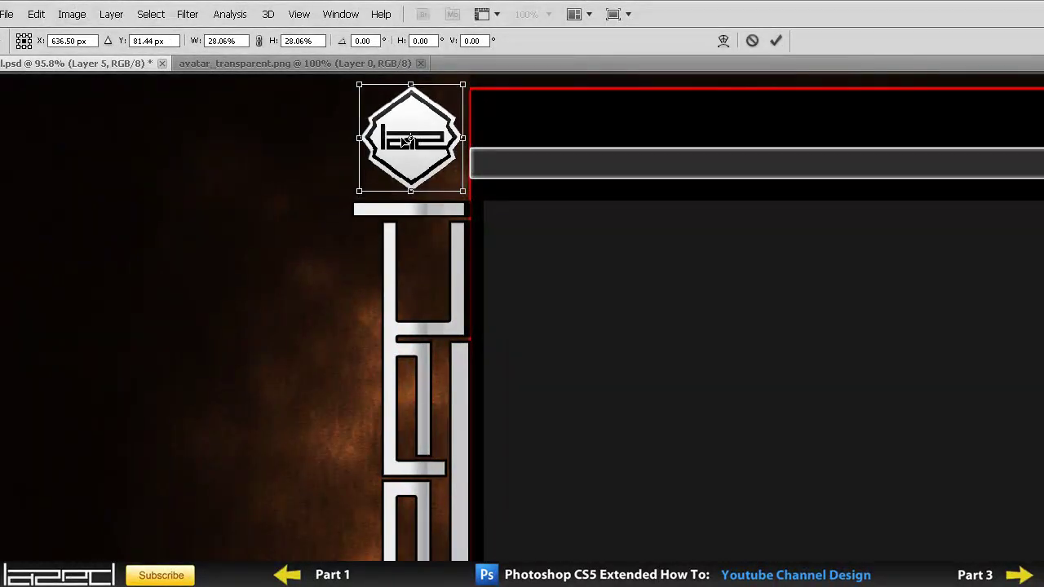
{"action": "key", "text": "Return"}
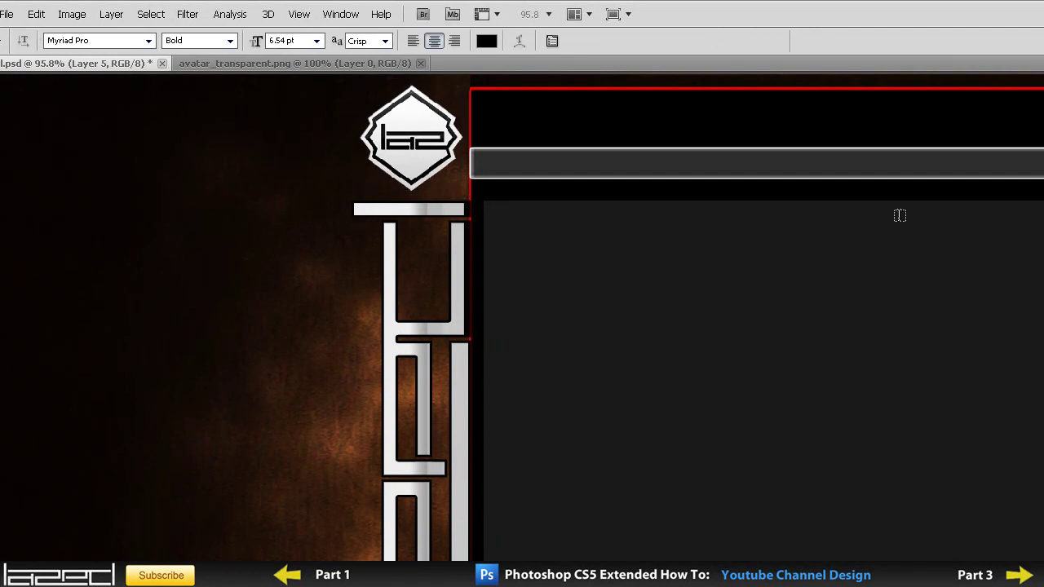
Nudge the badge slightly right so it sits over the vertical logo
{"action": "scroll", "coordinate": [578, 201], "scroll_direction": "down", "scroll_amount": 1}
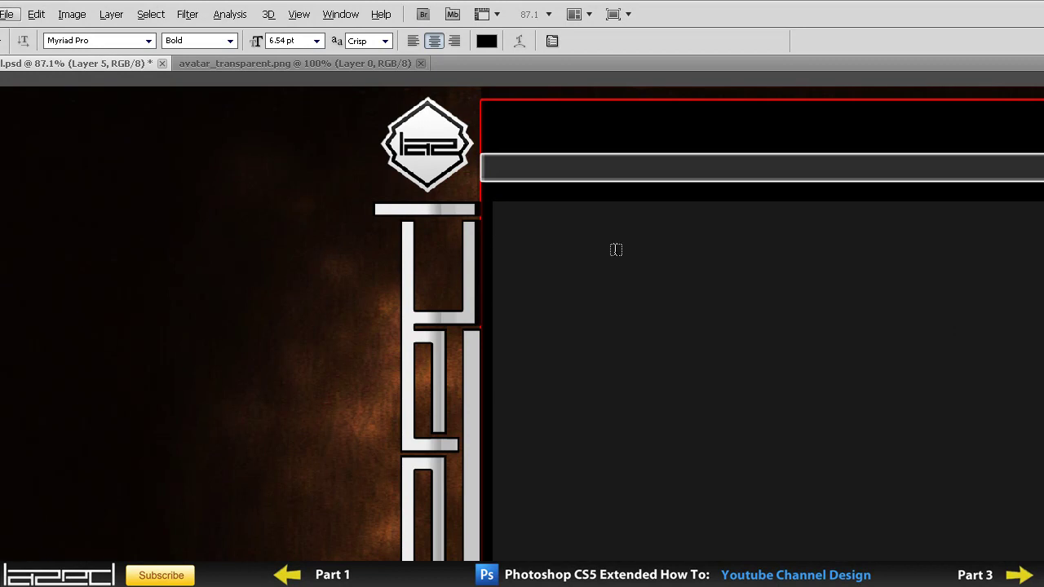
{"action": "key", "text": "v"}
{"action": "key", "text": "alt+v"}
{"action": "left_click", "coordinate": [821, 275]}
{"action": "key", "text": "t"}
{"action": "key", "text": "v"}
{"action": "left_click_drag", "start_coordinate": [419, 164], "coordinate": [429, 168]}
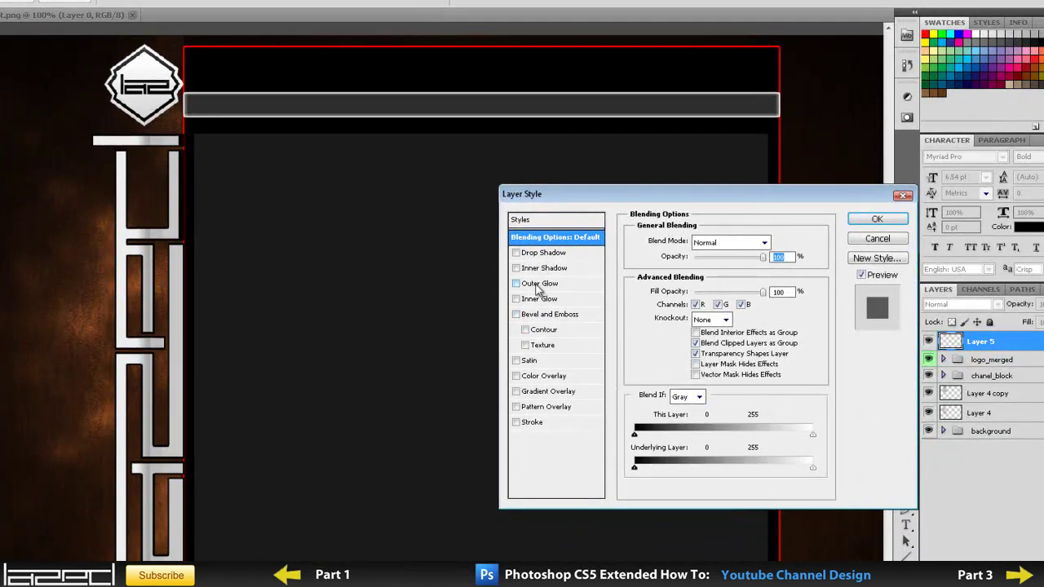
Add an Outer Glow of 5 px size to the badge on Layer 5
{"action": "left_click", "coordinate": [538, 283]}
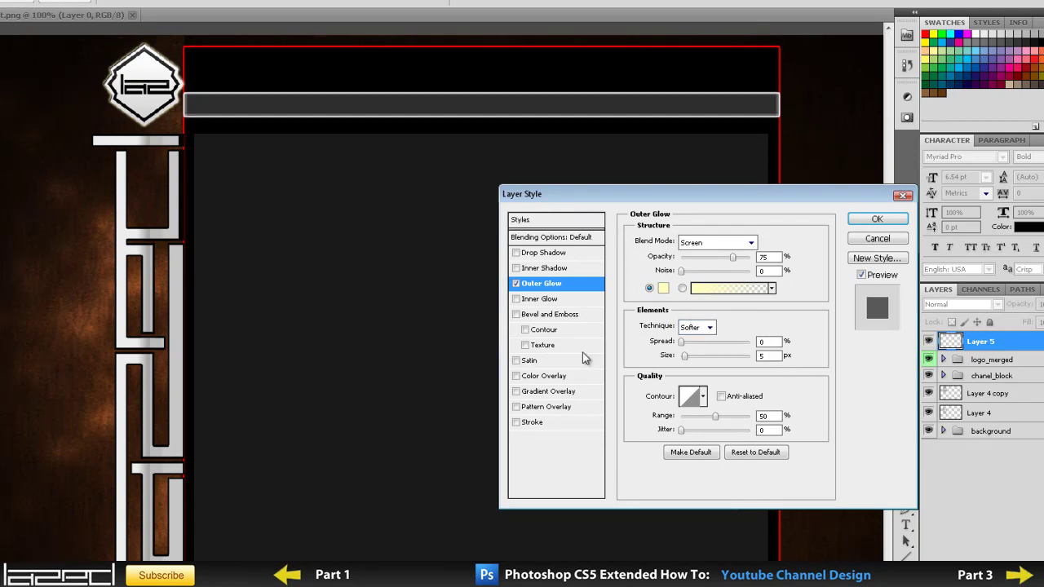
{"action": "type", "text": "10"}
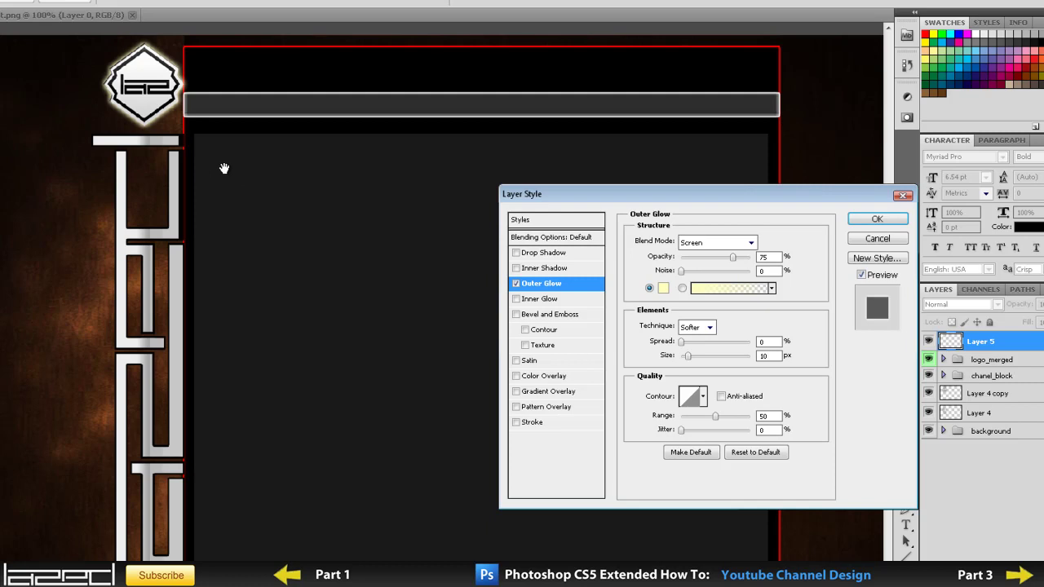
{"action": "key", "text": "BackSpace"}
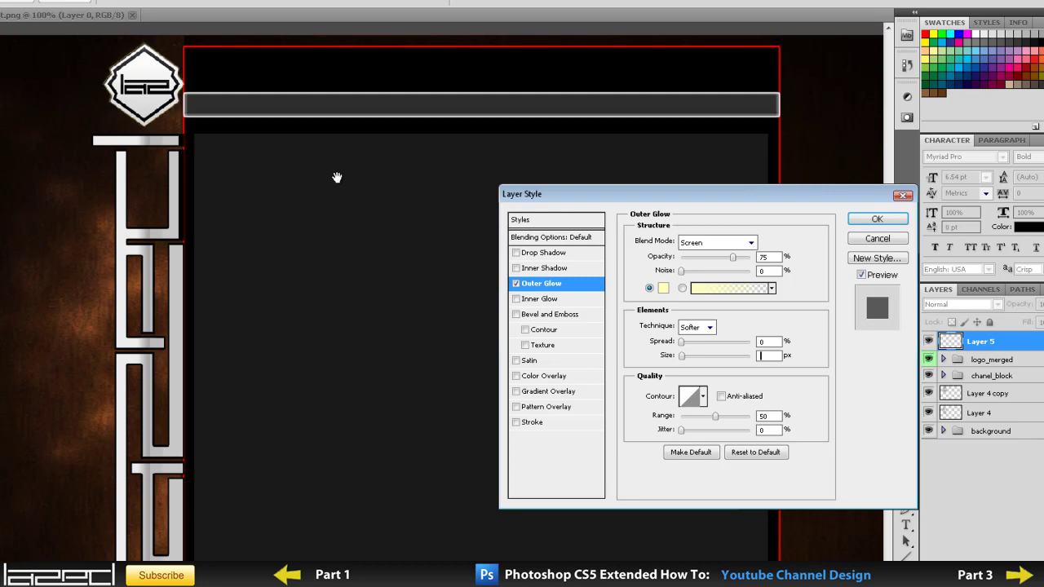
{"action": "type", "text": "5"}
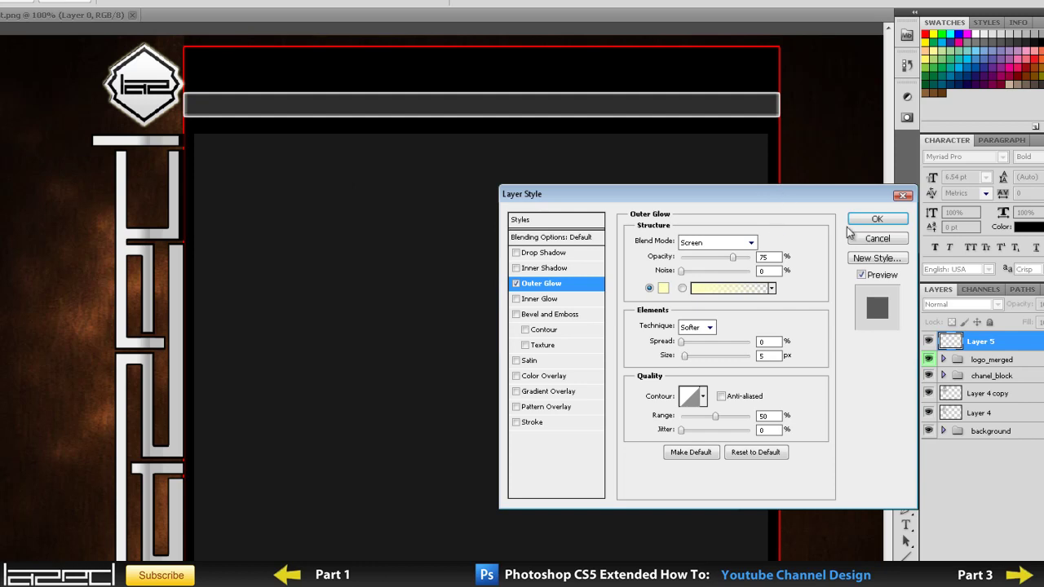
{"action": "left_click", "coordinate": [873, 220]}
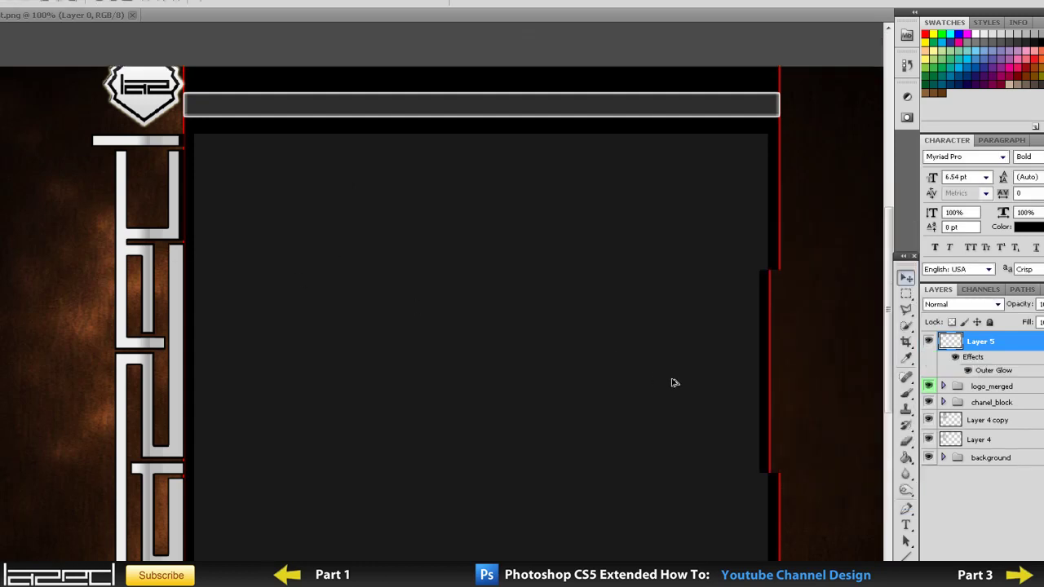